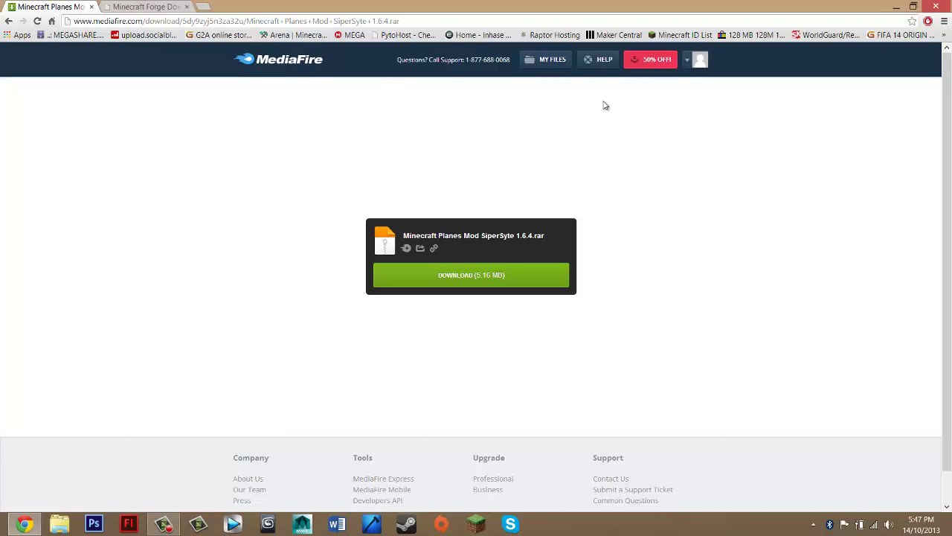
# - Download the Minecraft Planes Mod SiperSyte 1.6.4.rar archive from its MediaFire page
pyautogui.scroll(-1, 554, 243)
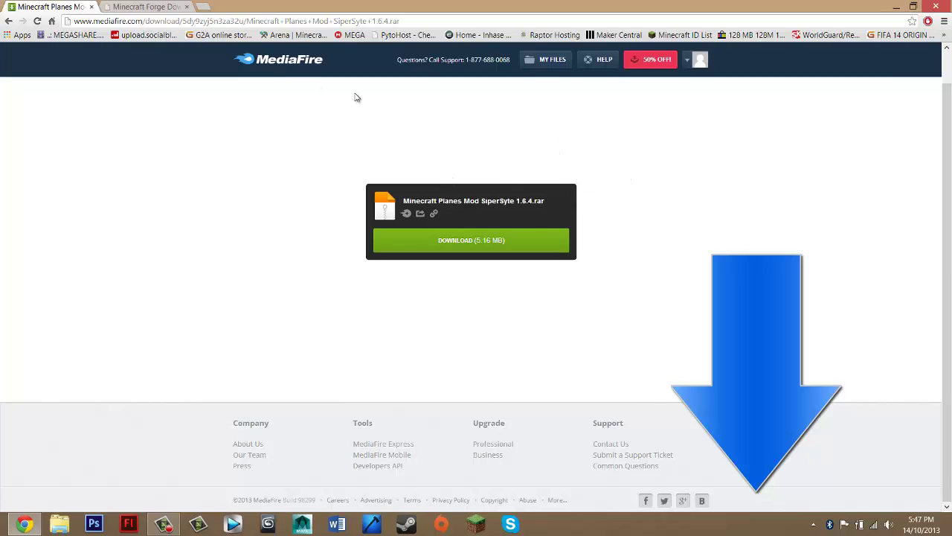
pyautogui.click(147, 6)
pyautogui.click(67, 7)
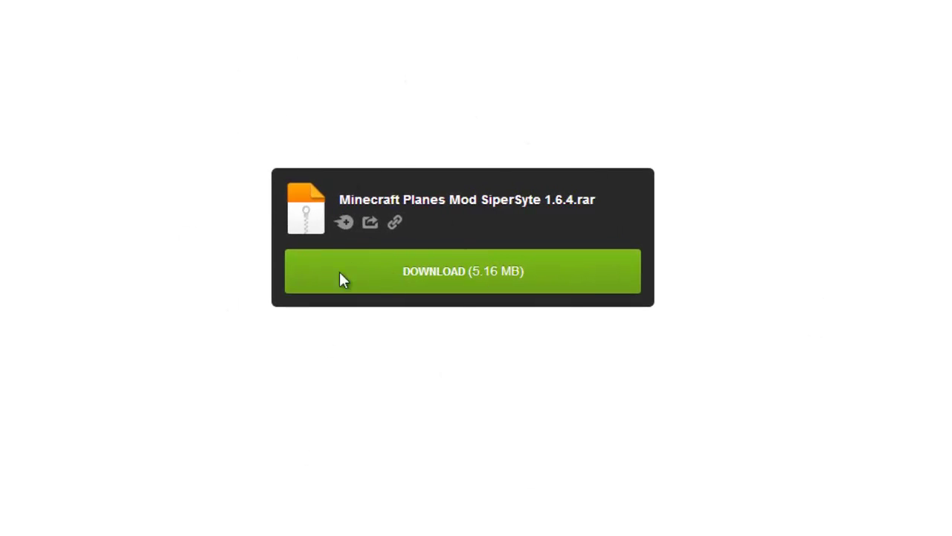
pyautogui.click(536, 286)
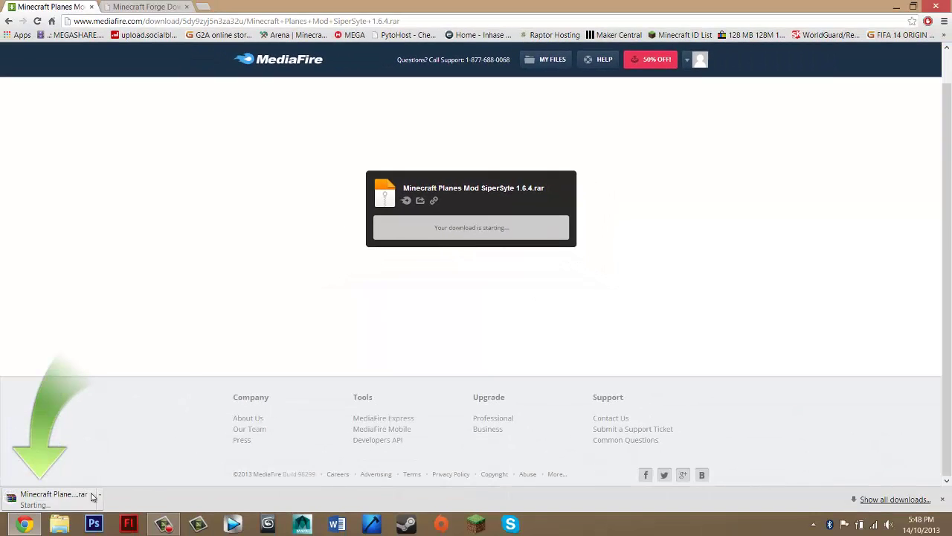
# - Filter the Minecraft Forge downloads page to Minecraft version 1.6.4
pyautogui.click(145, 7)
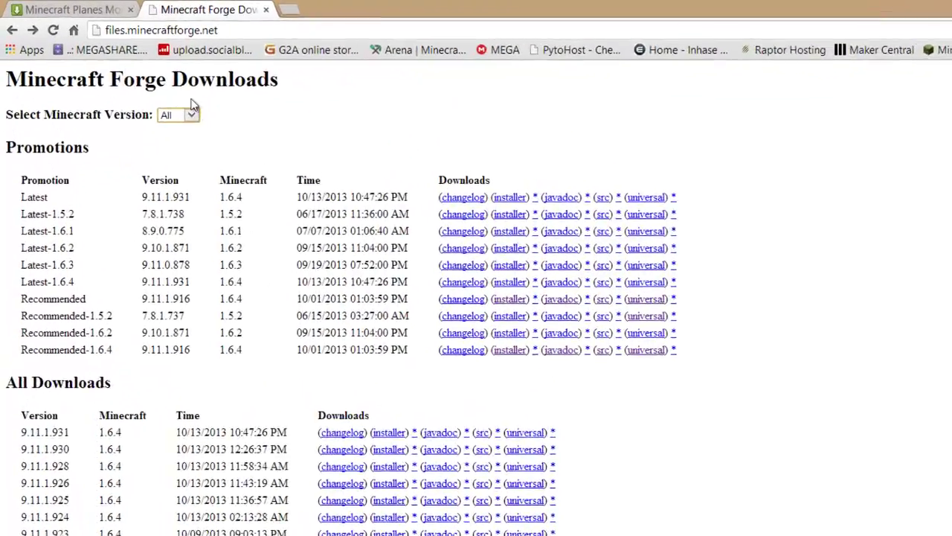
pyautogui.moveTo(23, 78); pyautogui.dragTo(285, 88)
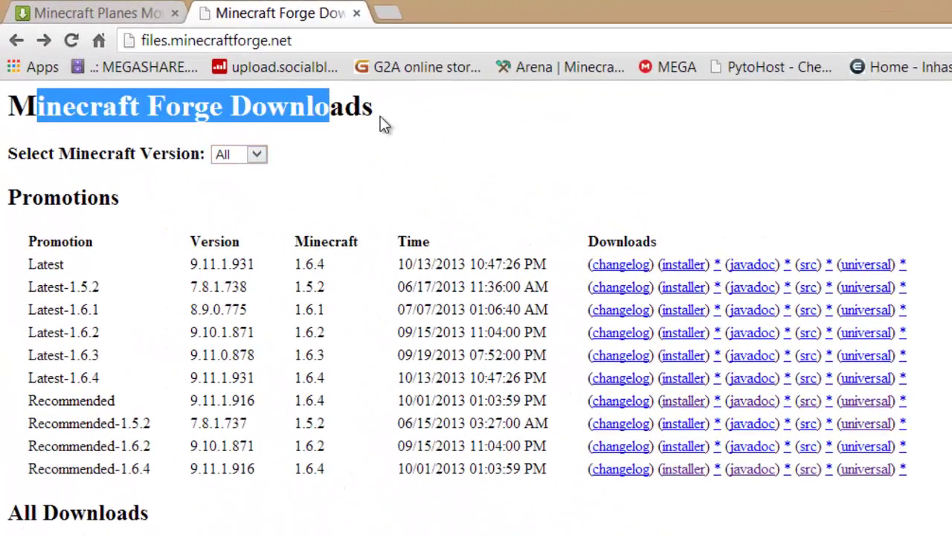
pyautogui.click(142, 121)
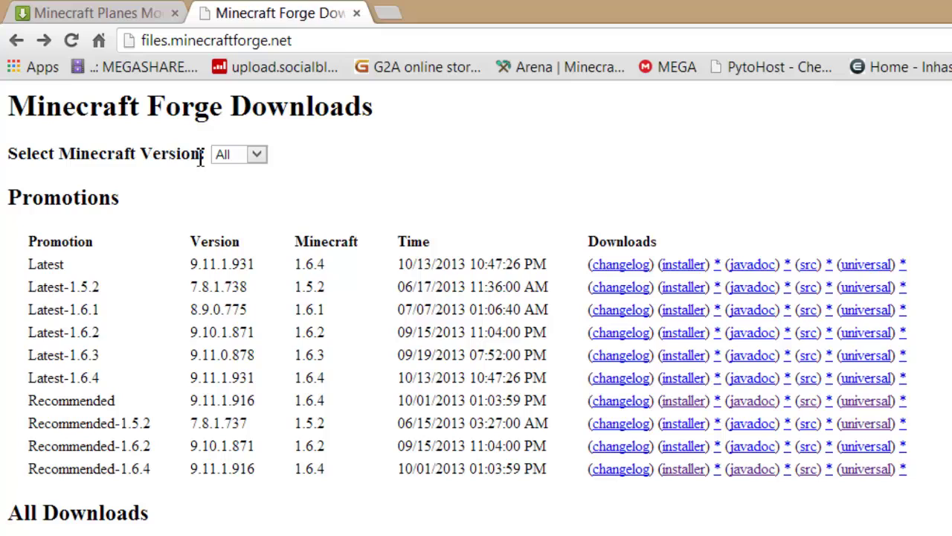
pyautogui.click(245, 154)
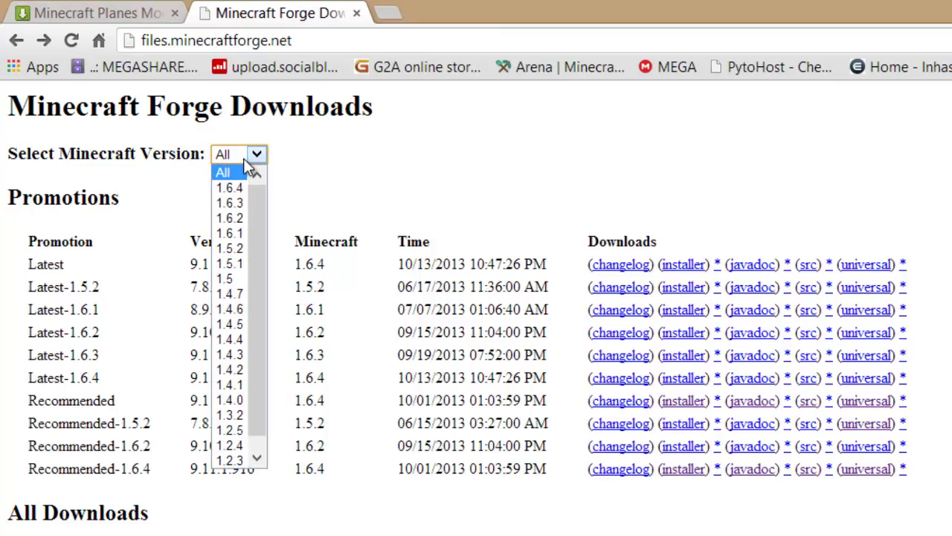
pyautogui.click(232, 191)
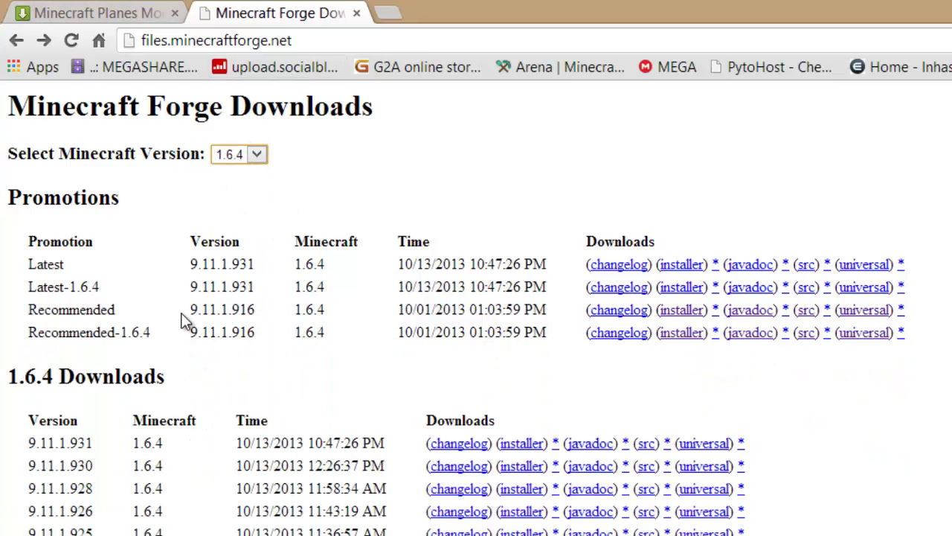
# - Download the installer of the Recommended 9.11.1.916 Forge build, skipping the ad page and keeping the file
pyautogui.moveTo(151, 308); pyautogui.dragTo(39, 309)
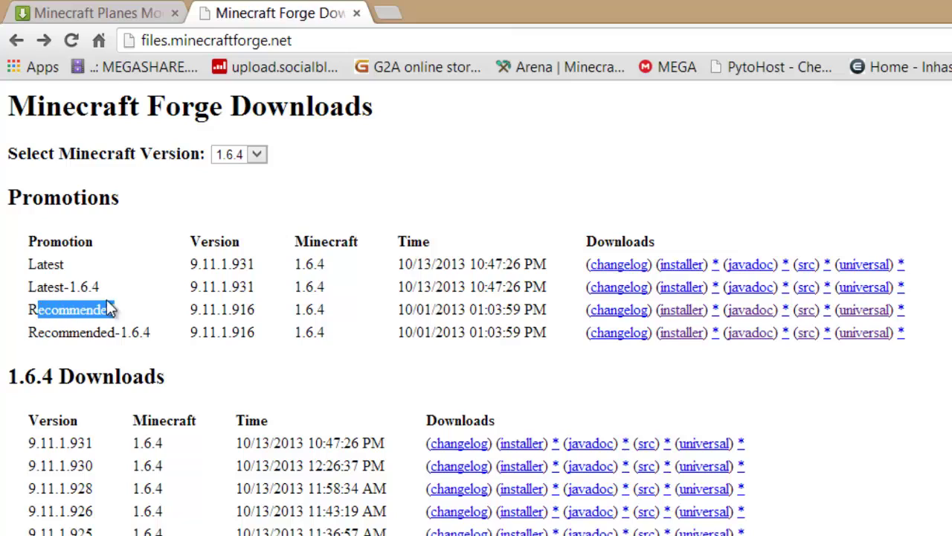
pyautogui.click(182, 272)
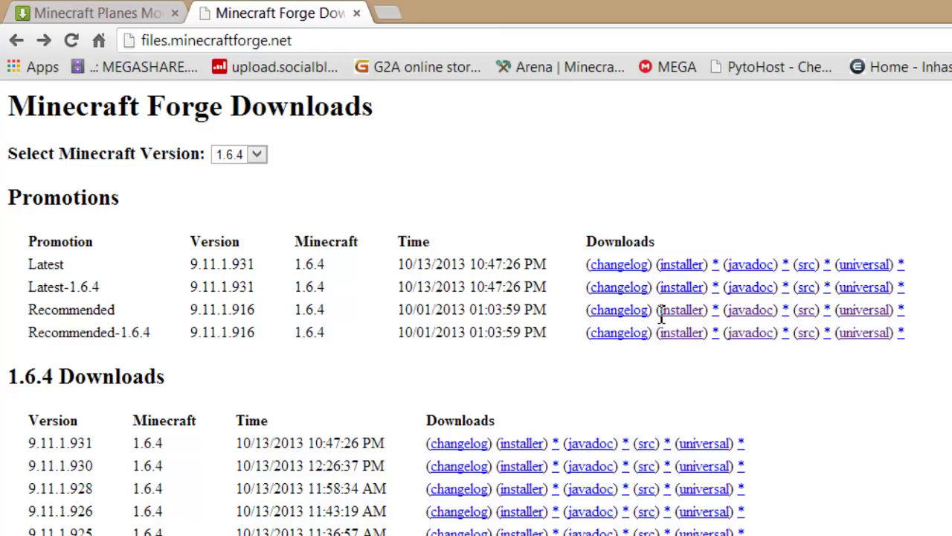
pyautogui.moveTo(655, 313); pyautogui.dragTo(715, 311)
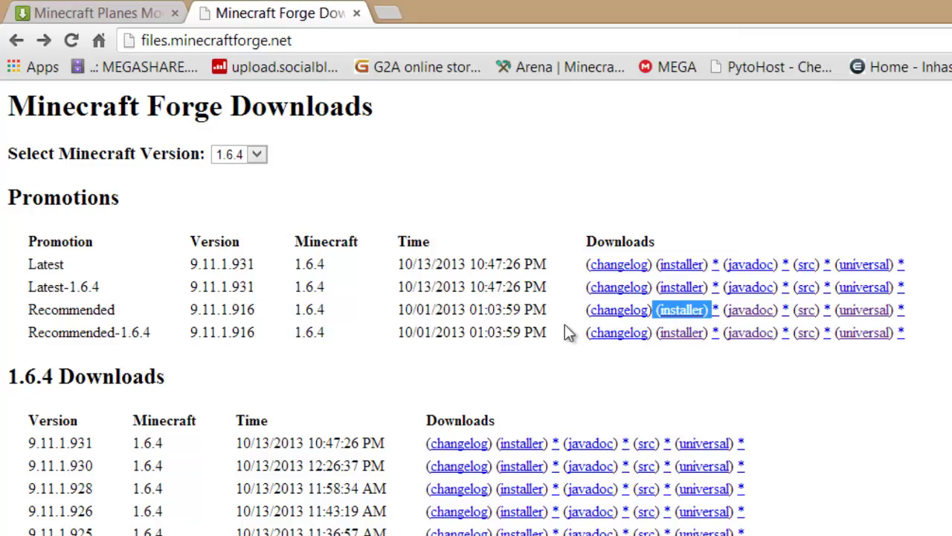
pyautogui.moveTo(38, 311); pyautogui.dragTo(116, 313)
pyautogui.moveTo(202, 333); pyautogui.dragTo(209, 332)
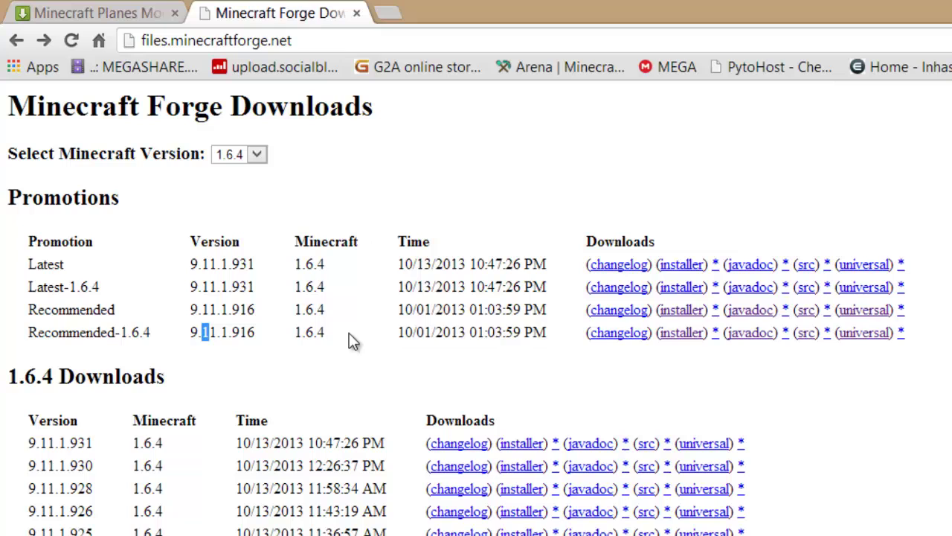
pyautogui.click(685, 312)
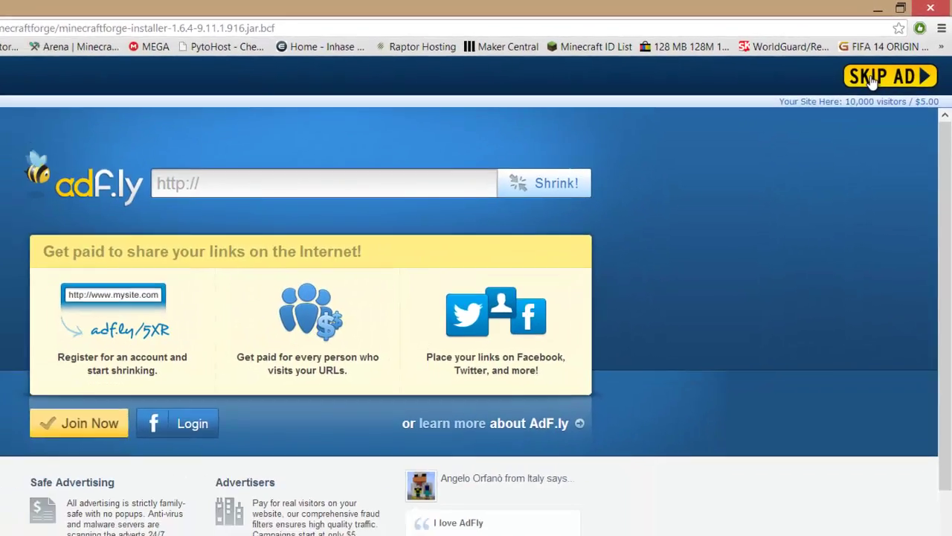
pyautogui.click(872, 79)
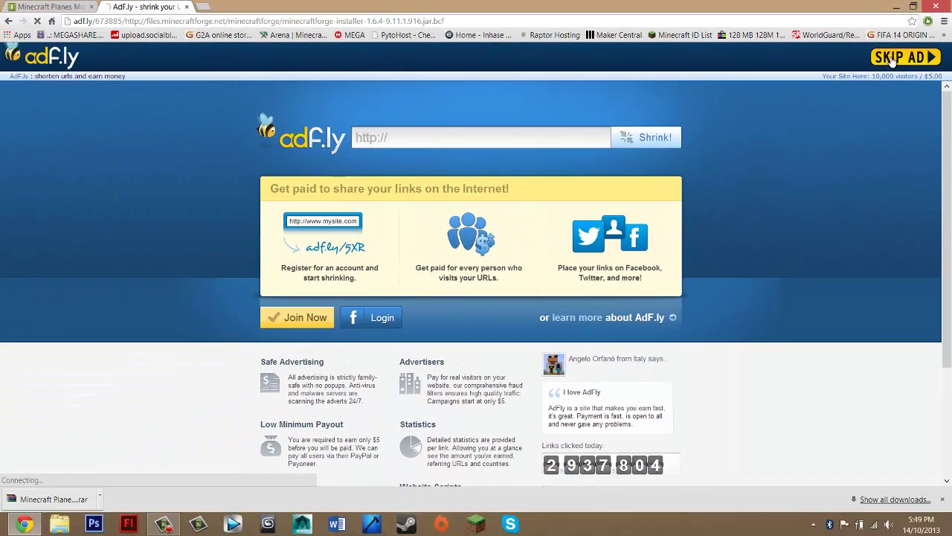
pyautogui.click(199, 498)
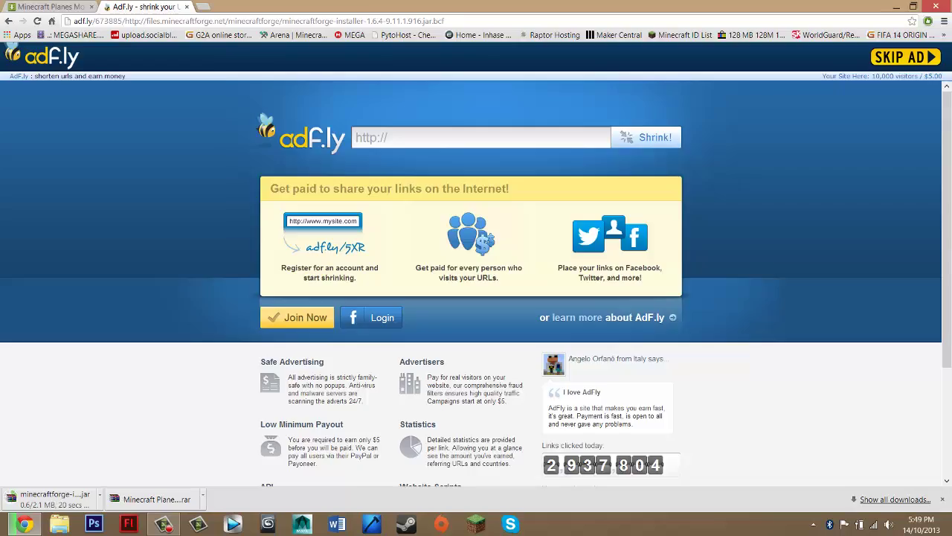
# - Put copies of the downloaded planes mod archive and Forge installer on the desktop, and close the browser
pyautogui.press('super+Left')
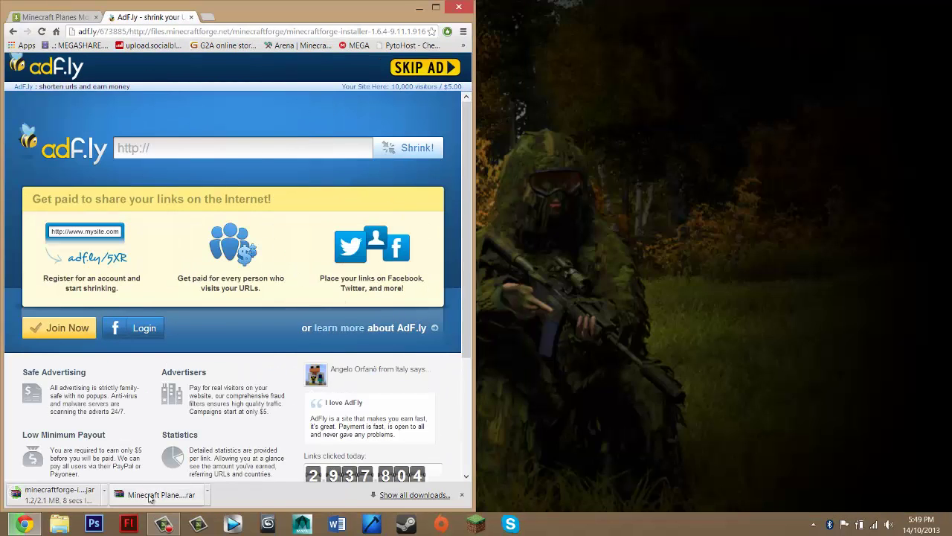
pyautogui.moveTo(149, 493); pyautogui.dragTo(645, 142)
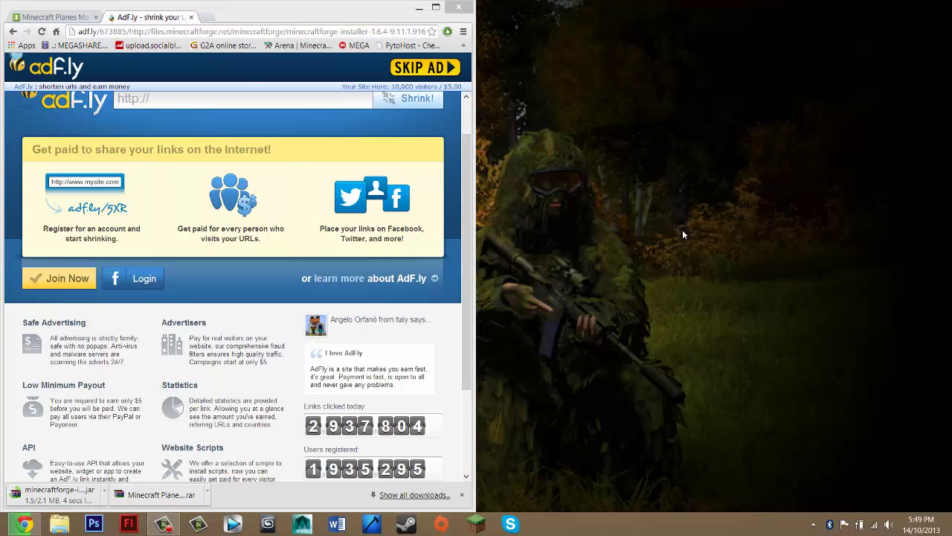
pyautogui.moveTo(457, 349); pyautogui.dragTo(644, 158)
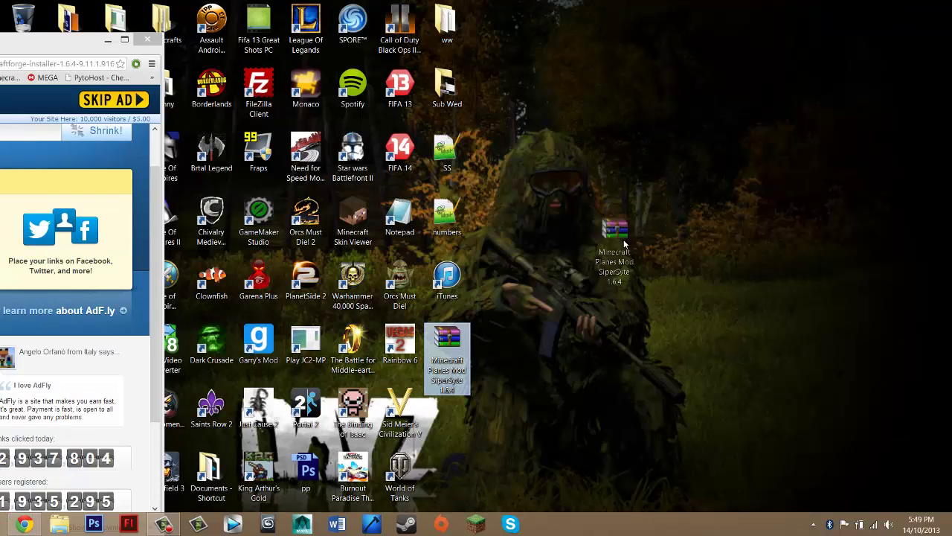
pyautogui.click(716, 298)
pyautogui.moveTo(98, 53); pyautogui.dragTo(1, 20)
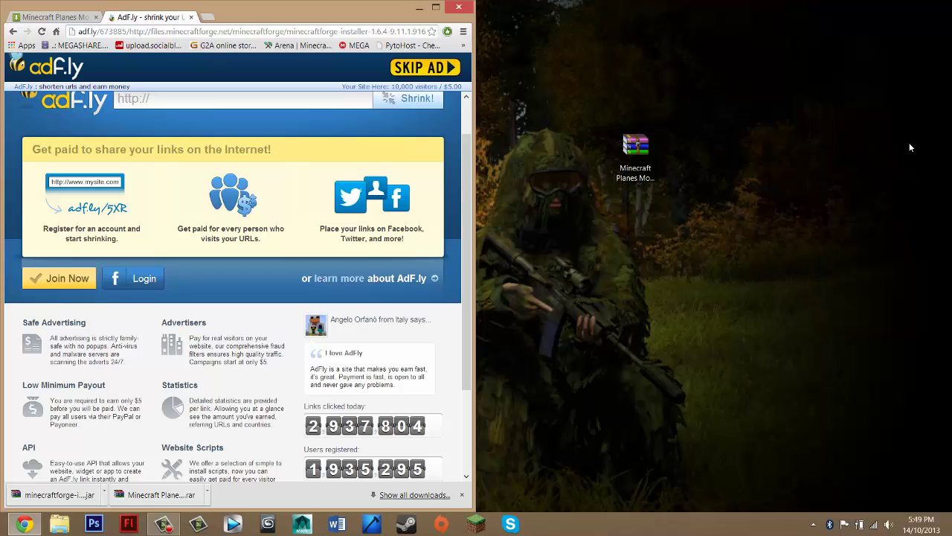
pyautogui.moveTo(749, 121); pyautogui.dragTo(632, 275)
pyautogui.moveTo(59, 494); pyautogui.dragTo(641, 218)
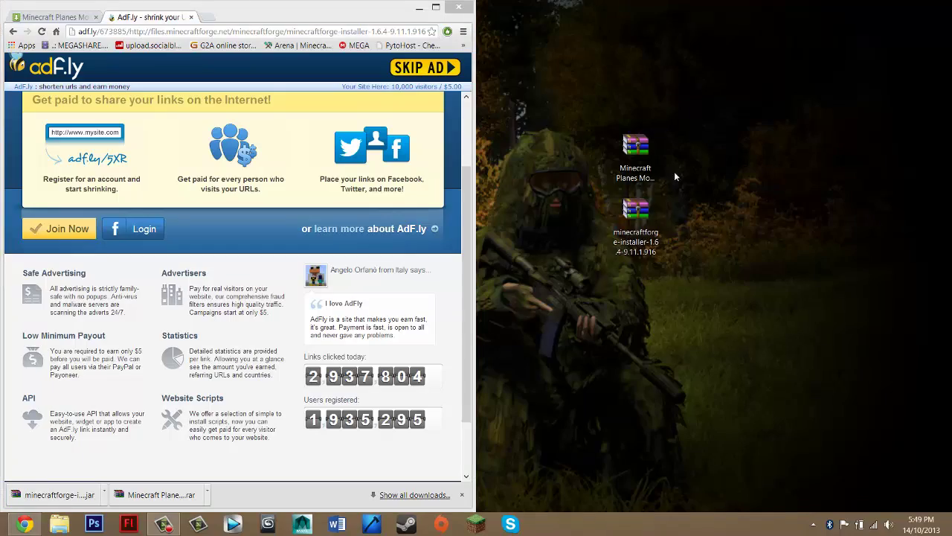
pyautogui.moveTo(402, 9); pyautogui.dragTo(501, 97)
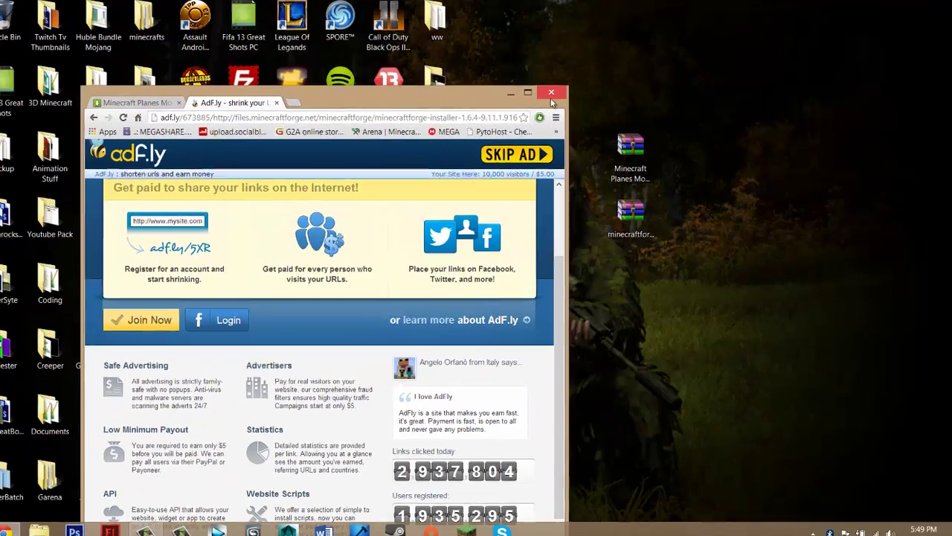
pyautogui.click(551, 95)
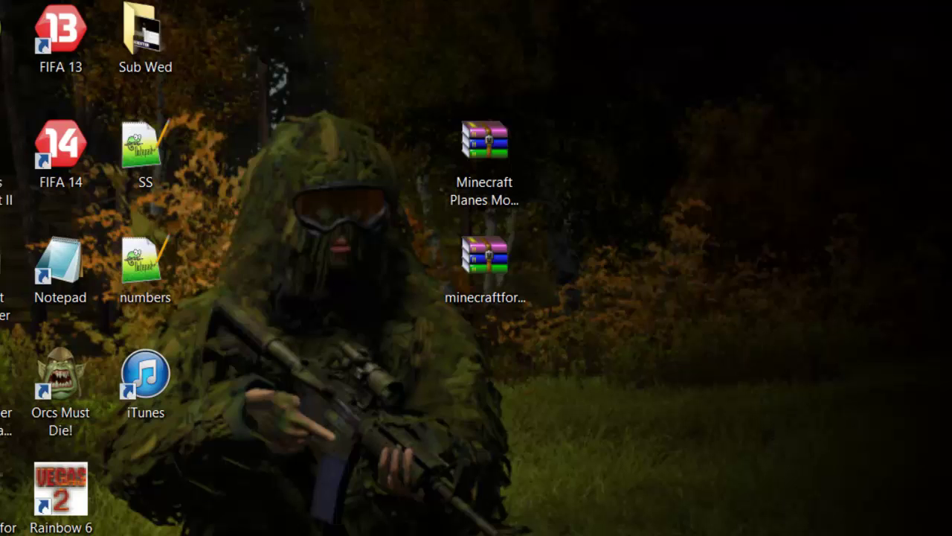
pyautogui.moveTo(645, 52); pyautogui.dragTo(435, 404)
pyautogui.moveTo(461, 156); pyautogui.dragTo(425, 316)
pyautogui.moveTo(435, 349); pyautogui.dragTo(439, 253)
pyautogui.click(515, 199)
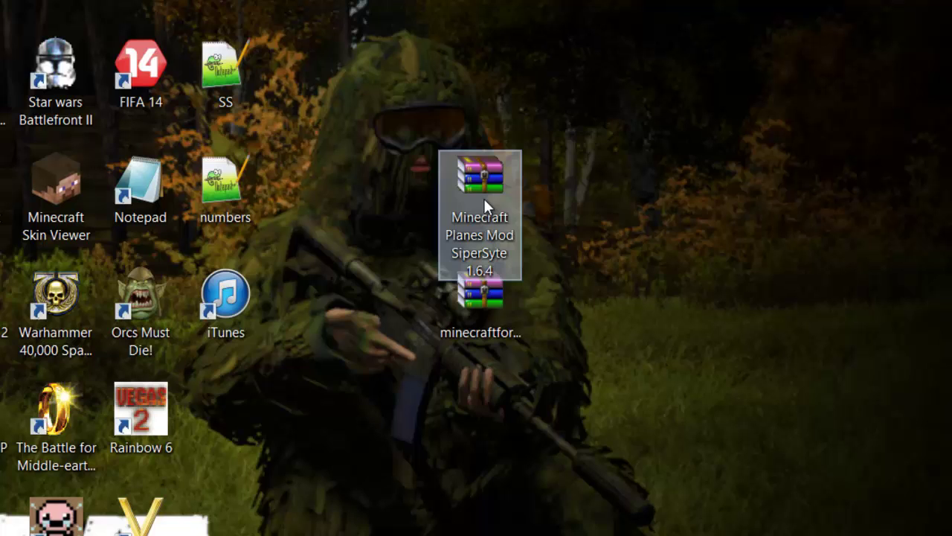
pyautogui.moveTo(607, 135); pyautogui.dragTo(399, 398)
pyautogui.click(419, 286)
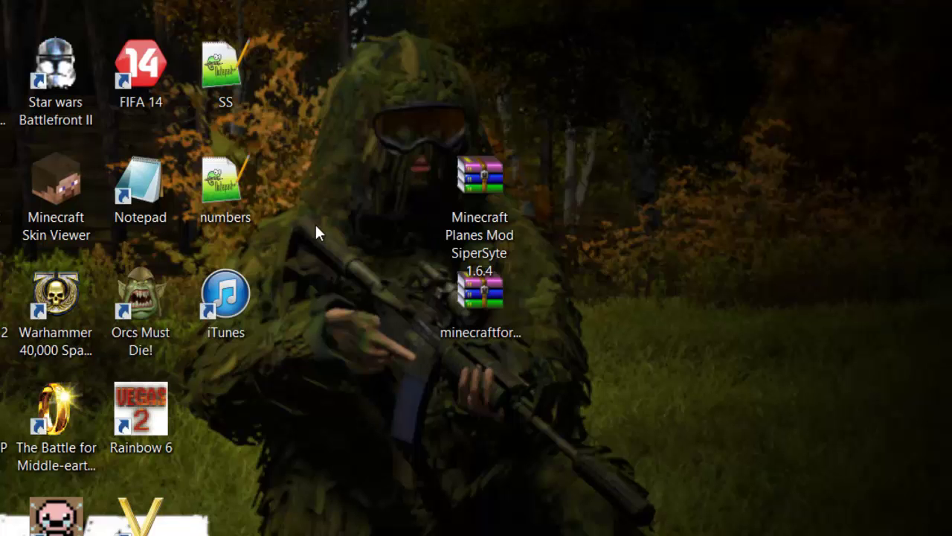
pyautogui.moveTo(748, 58); pyautogui.dragTo(746, 158)
pyautogui.moveTo(700, 96); pyautogui.dragTo(392, 418)
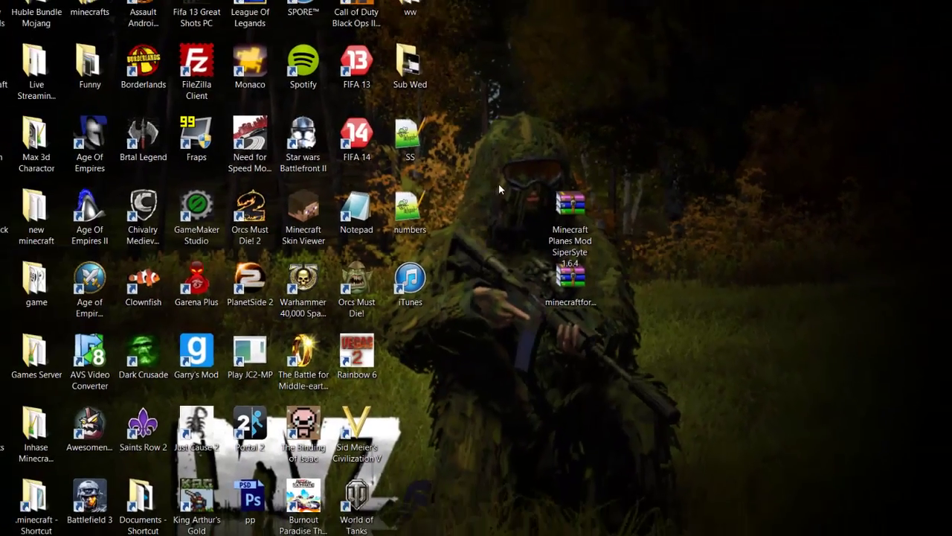
# - Open the %appdata% folder through the Windows Run dialog
pyautogui.press('super+r')
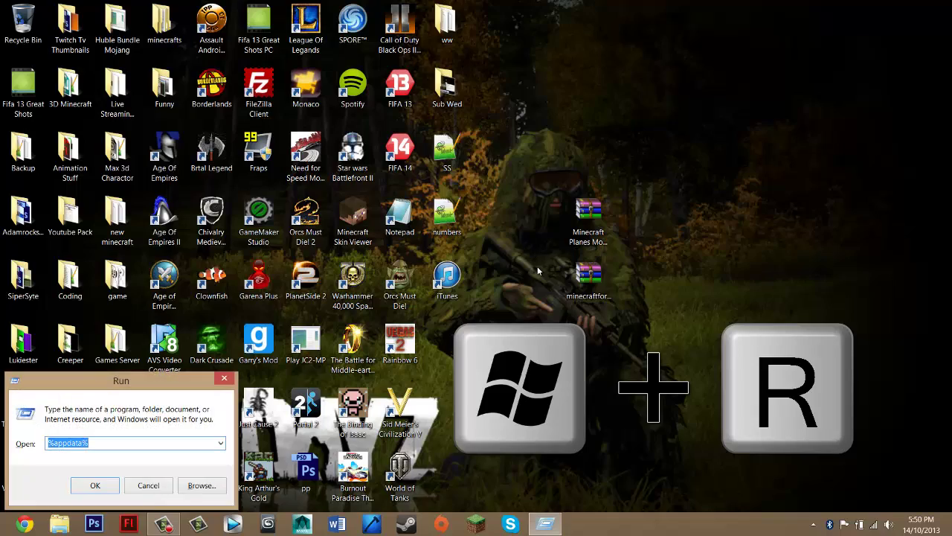
pyautogui.moveTo(53, 380); pyautogui.dragTo(300, 152)
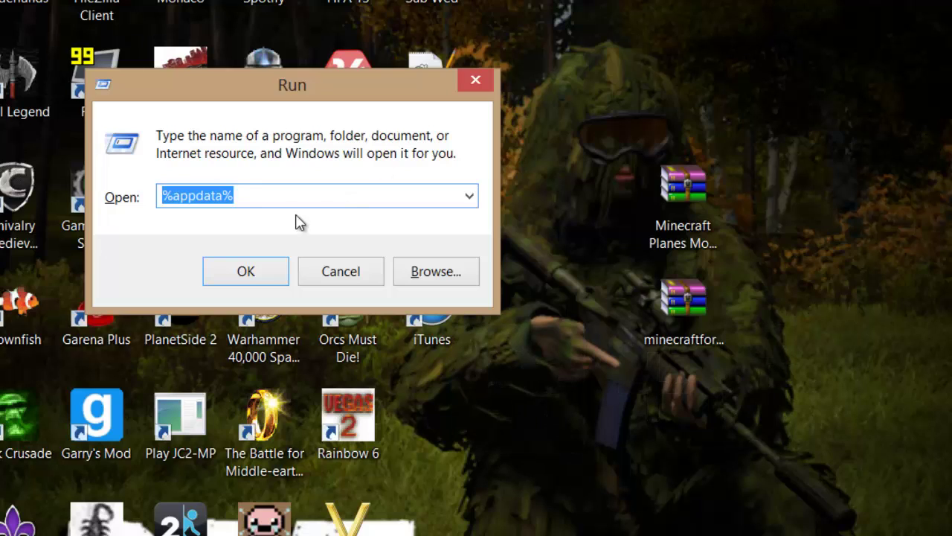
pyautogui.click(162, 196)
pyautogui.hotkey('ctrl', 'a')
pyautogui.press('BackSpace')
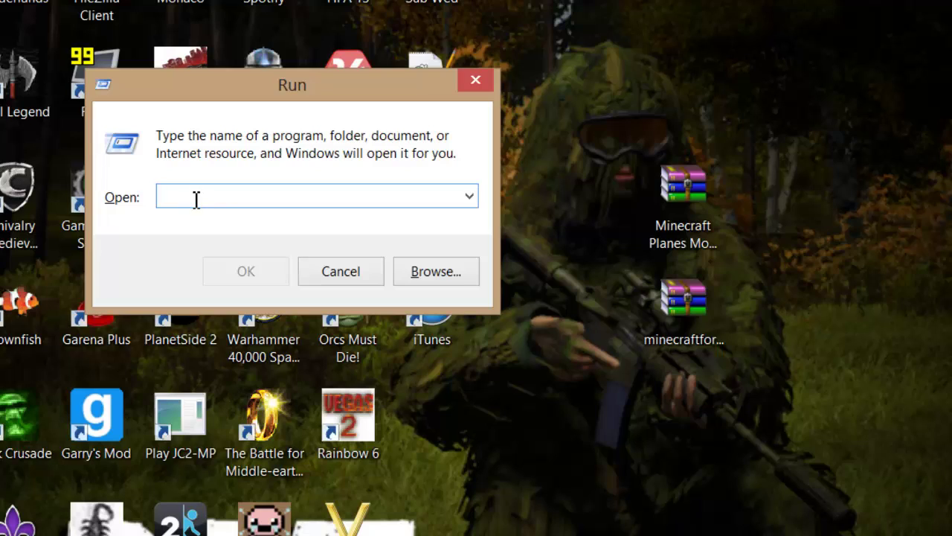
pyautogui.write('%a')
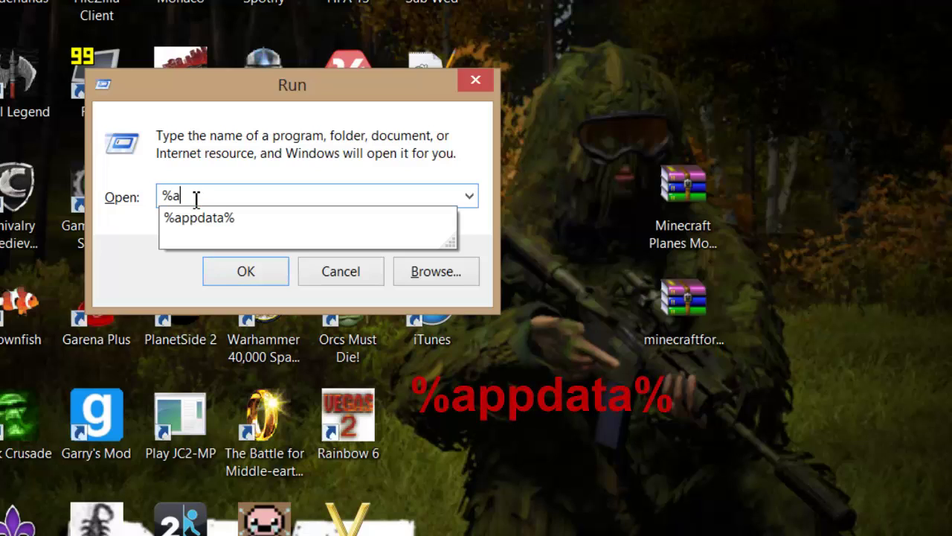
pyautogui.write('ppdata%')
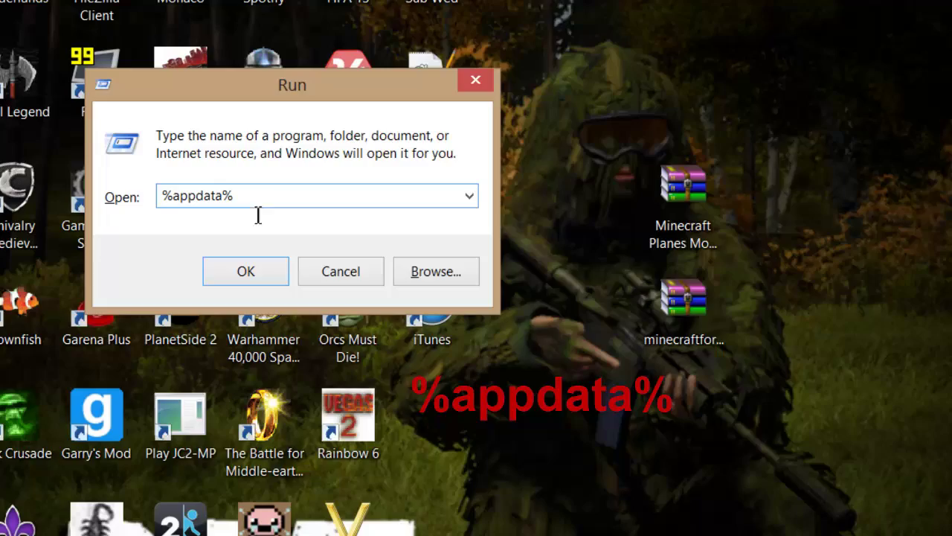
pyautogui.click(223, 271)
# - Open the .minecraft folder inside Roaming and dock its window beside the two desktop files
pyautogui.moveTo(562, 121); pyautogui.dragTo(80, 19)
pyautogui.click(88, 157)
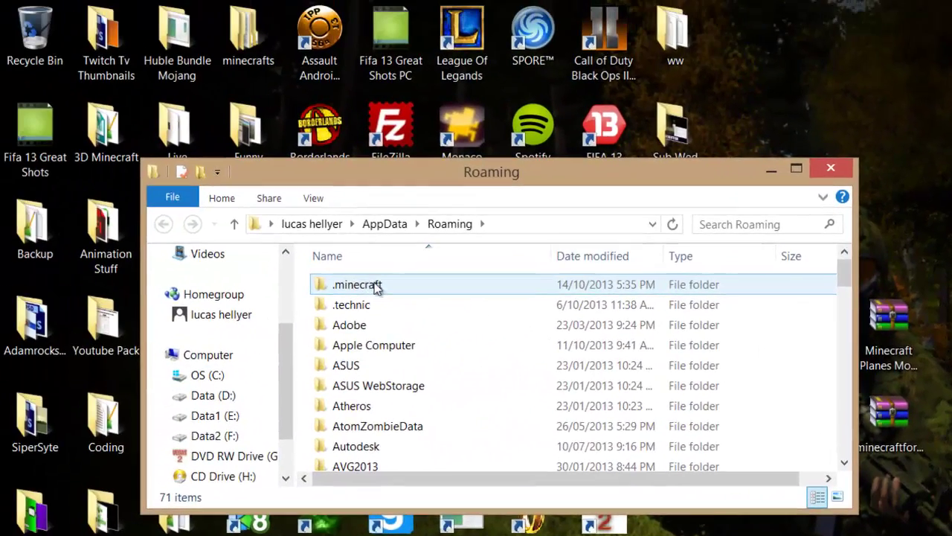
pyautogui.click(374, 287)
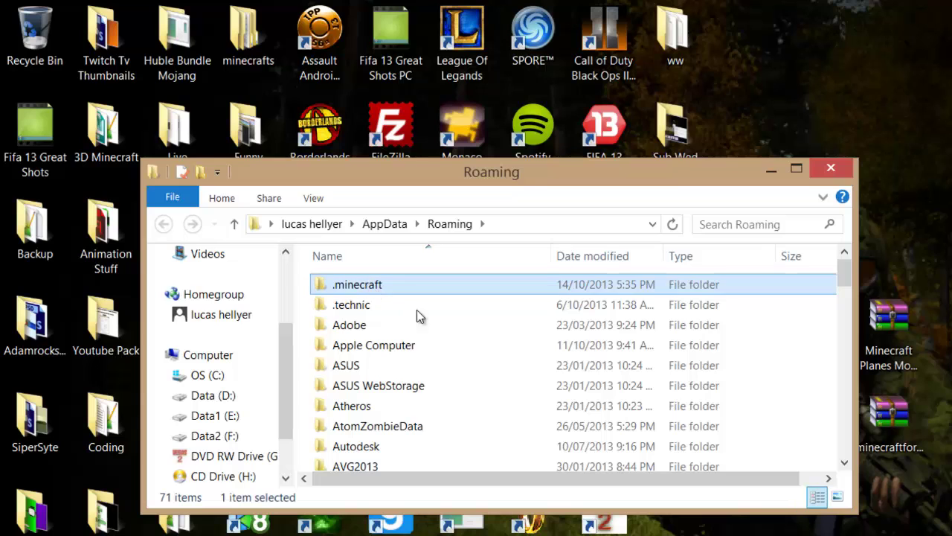
pyautogui.scroll(-3, 416, 335)
pyautogui.scroll(3, 414, 362)
pyautogui.doubleClick(374, 285)
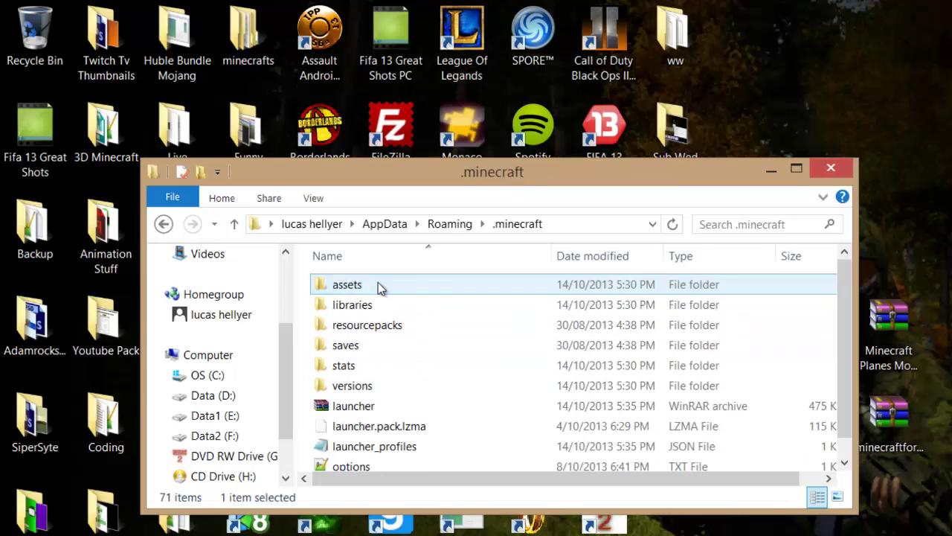
pyautogui.moveTo(451, 177); pyautogui.dragTo(2, 223)
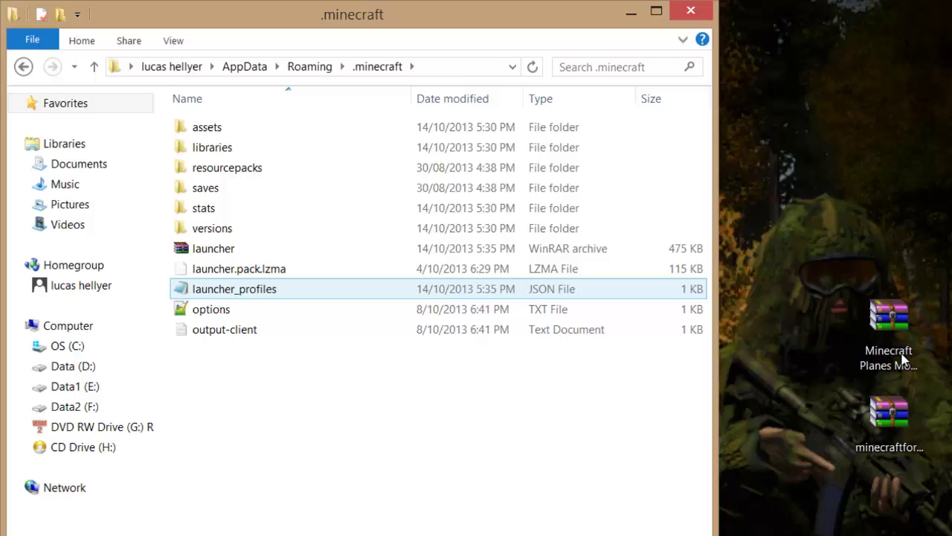
# - Try to choose a program for the Minecraft Planes Mod archive on the desktop with Open with
pyautogui.moveTo(951, 265); pyautogui.dragTo(819, 386)
pyautogui.click(819, 386)
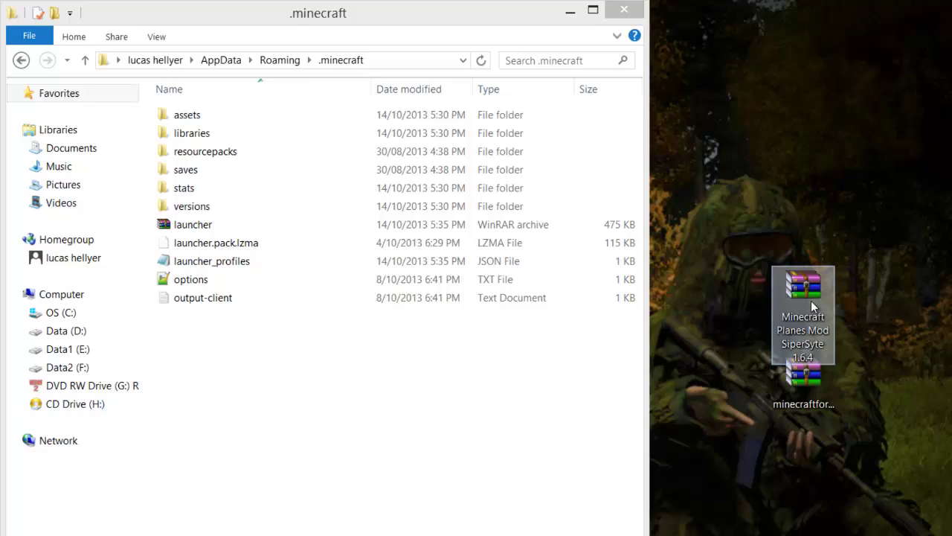
pyautogui.rightClick(810, 300)
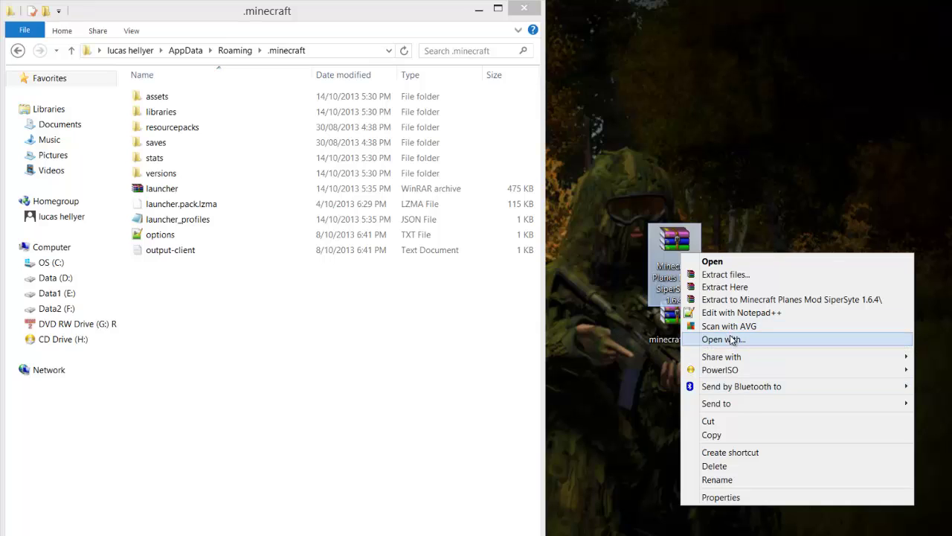
pyautogui.click(828, 343)
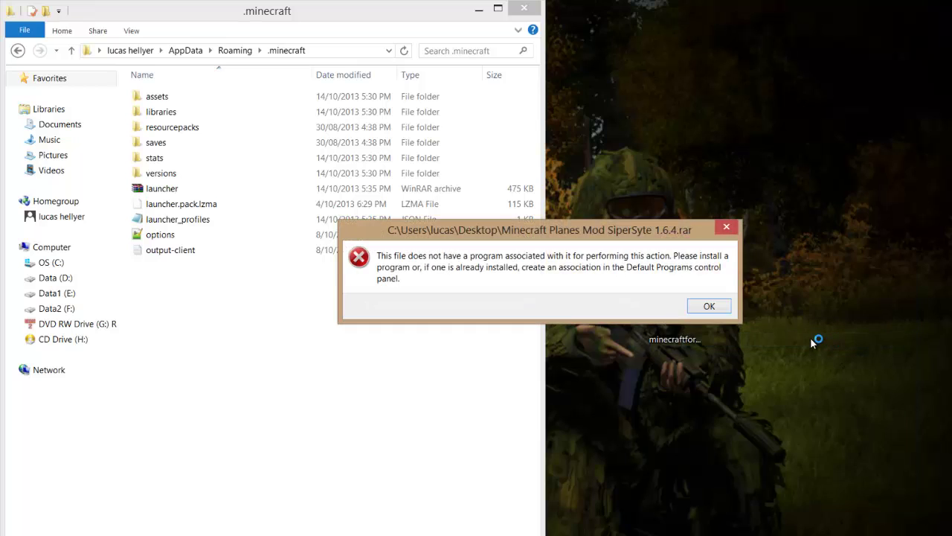
pyautogui.click(707, 308)
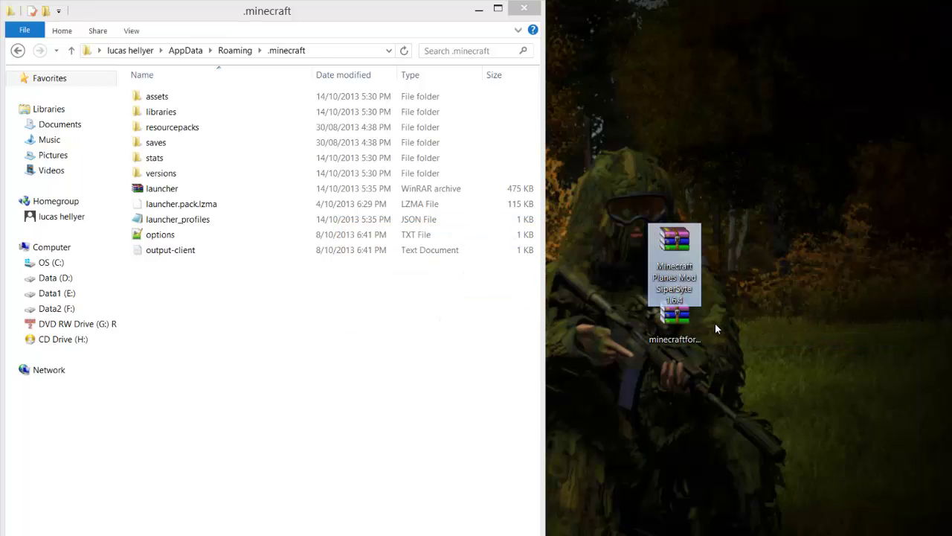
pyautogui.rightClick(688, 237)
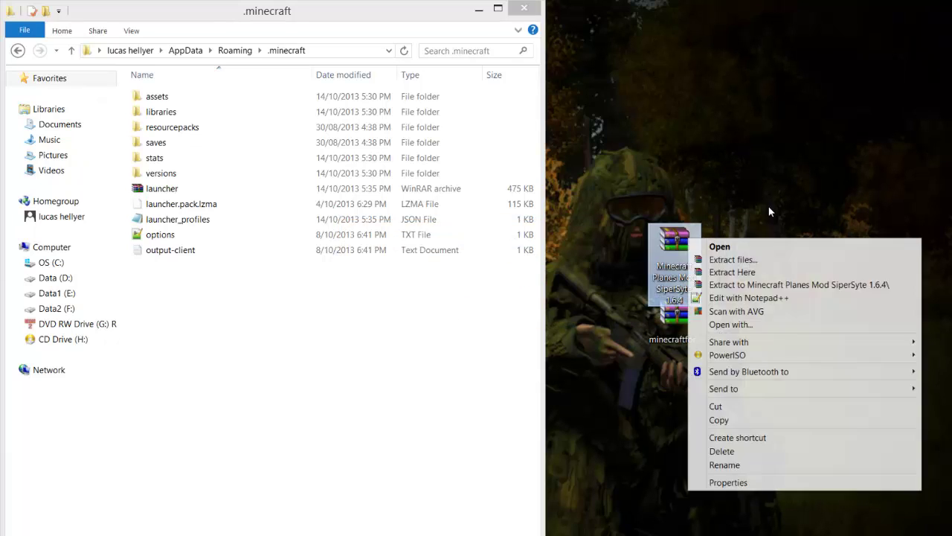
pyautogui.click(656, 267)
# - In the Planes Mod archive's properties, keep WinRAR archiver as the program that opens .rar files and confirm
pyautogui.rightClick(682, 251)
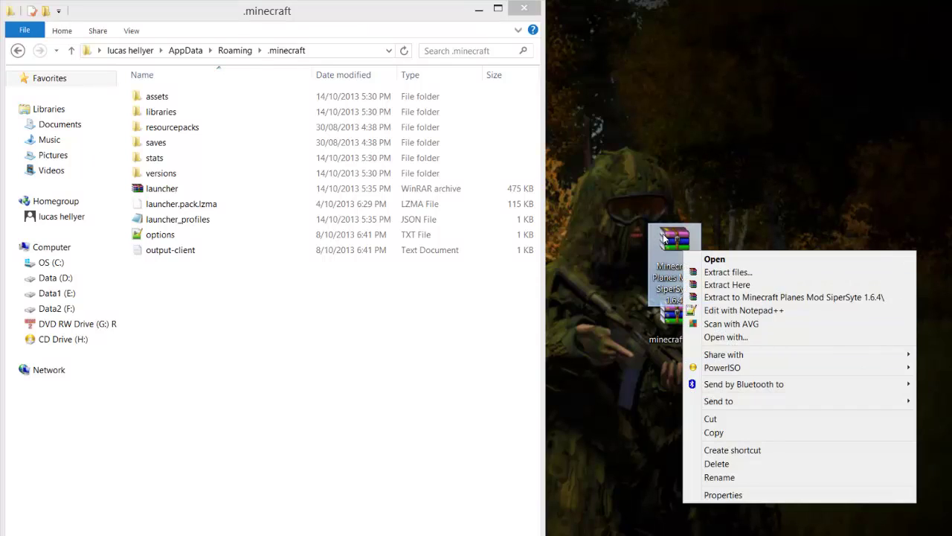
pyautogui.click(723, 494)
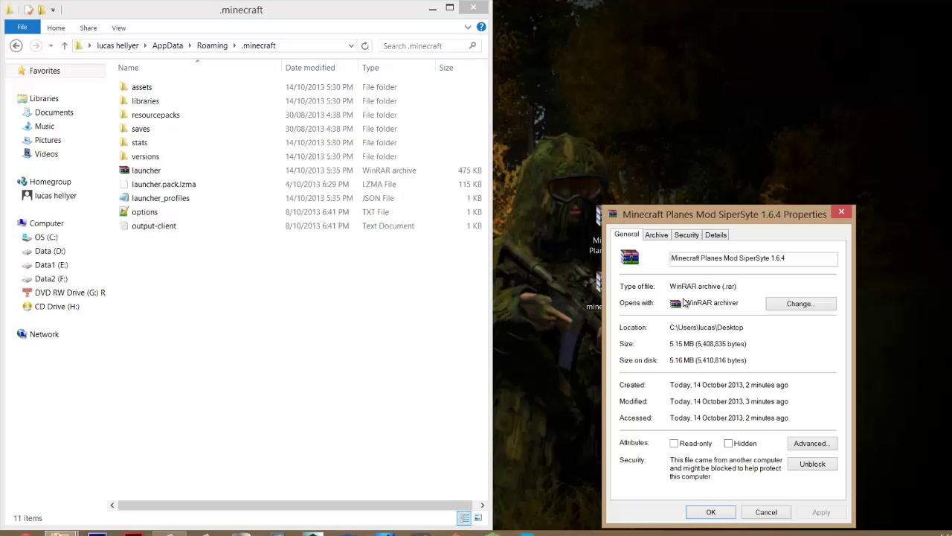
pyautogui.click(782, 309)
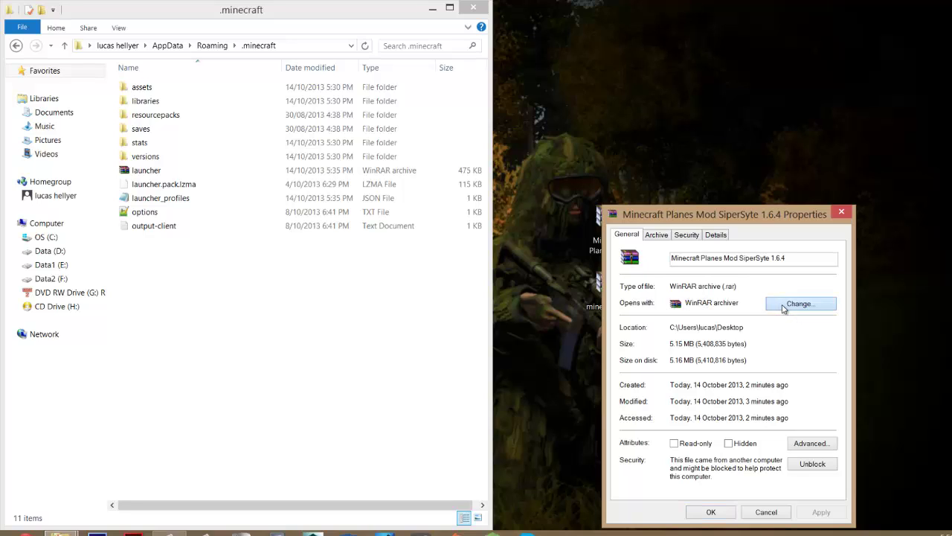
pyautogui.click(421, 220)
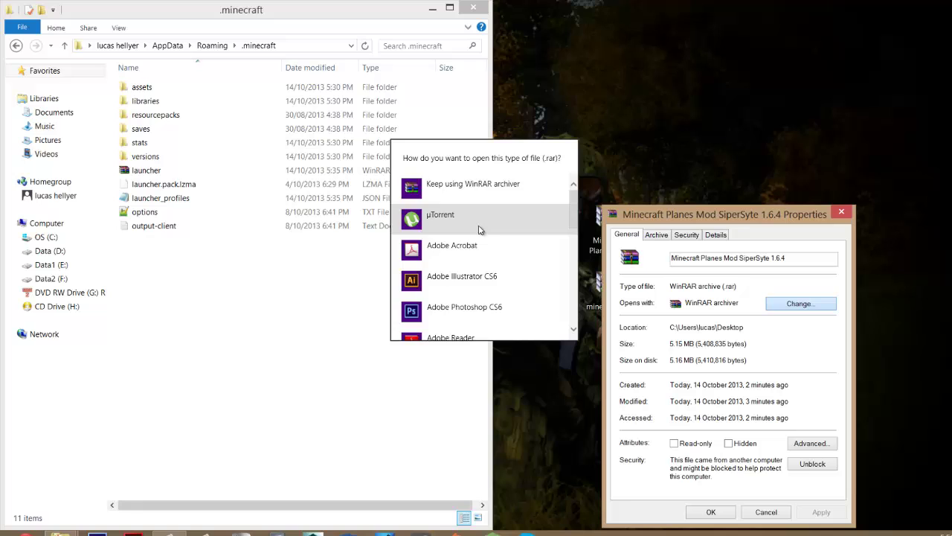
pyautogui.scroll(-1, 484, 268)
pyautogui.scroll(1, 542, 186)
pyautogui.scroll(-1, 516, 233)
pyautogui.scroll(1, 506, 223)
pyautogui.click(465, 192)
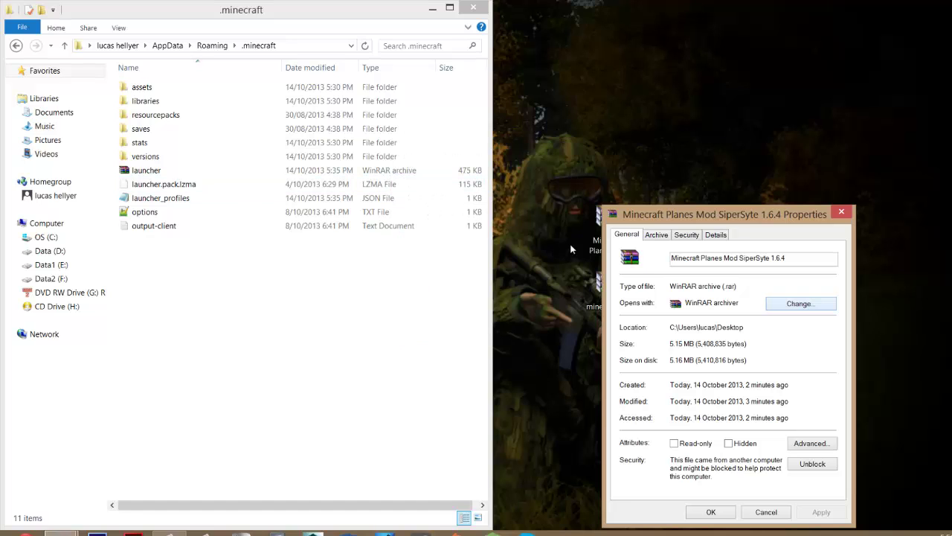
pyautogui.click(710, 512)
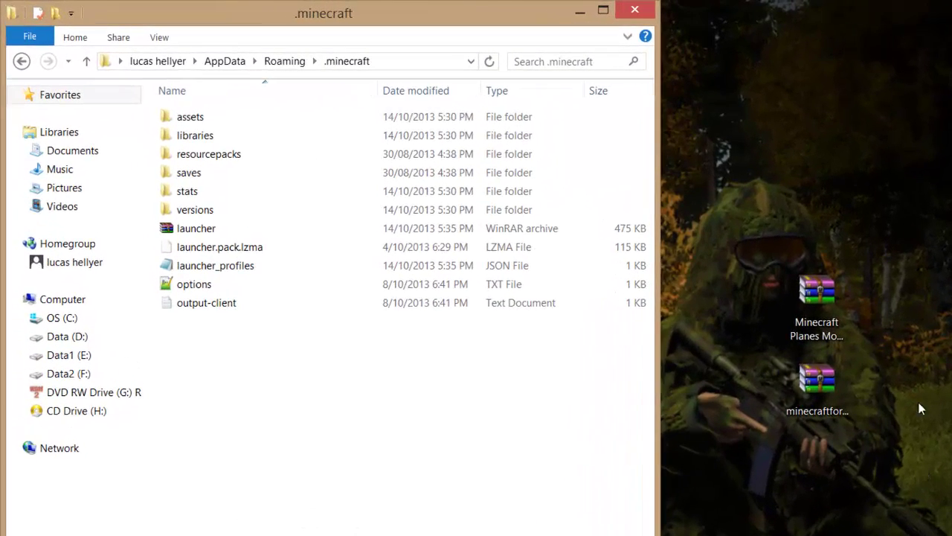
# - Open the Minecraft Planes Mod archive in WinRAR and dock its window beside the .minecraft folder
pyautogui.click(649, 238)
pyautogui.doubleClick(825, 313)
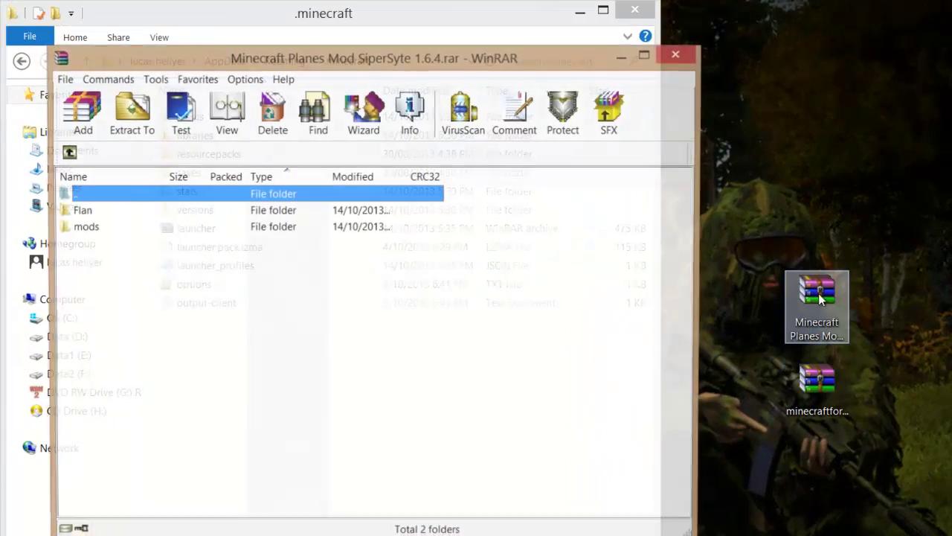
pyautogui.press('super+Right')
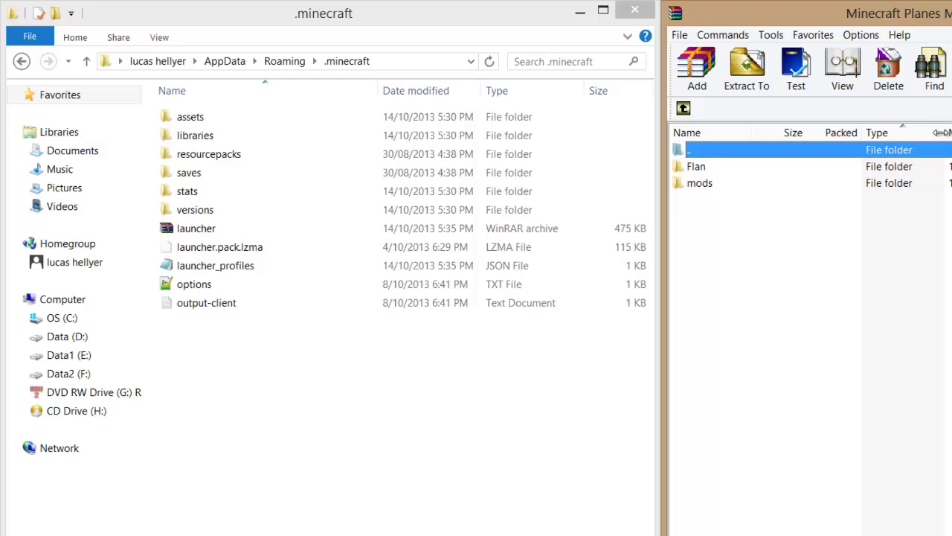
# - Extract all of the archive's contents, the Flan and mods folders, into the .minecraft folder
pyautogui.click(699, 183)
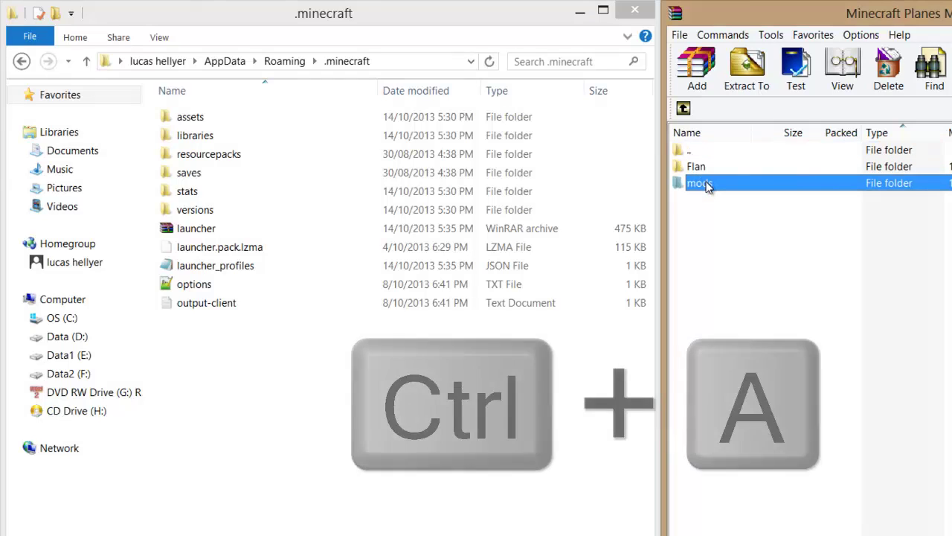
pyautogui.hotkey('ctrl', 'a')
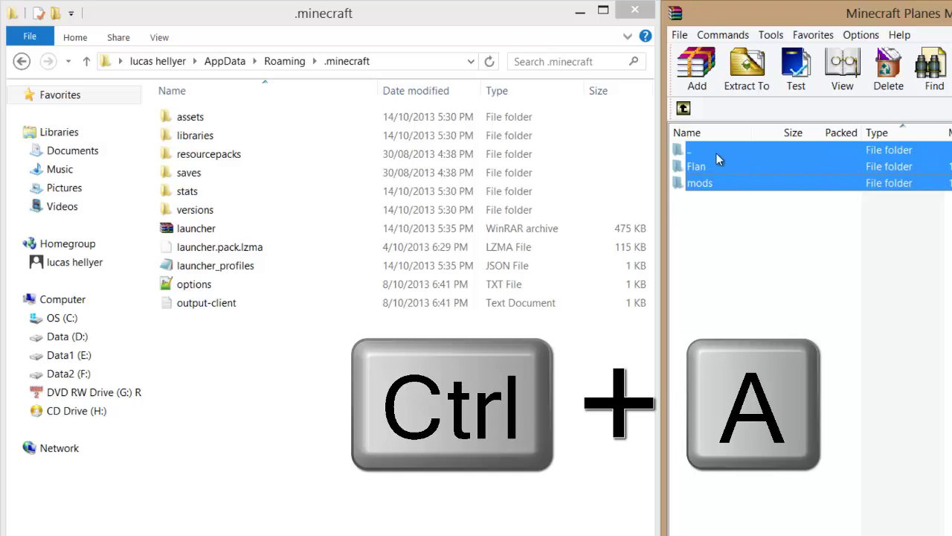
pyautogui.moveTo(710, 177); pyautogui.dragTo(326, 292)
pyautogui.moveTo(294, 387); pyautogui.dragTo(275, 414)
pyautogui.moveTo(285, 359); pyautogui.dragTo(326, 358)
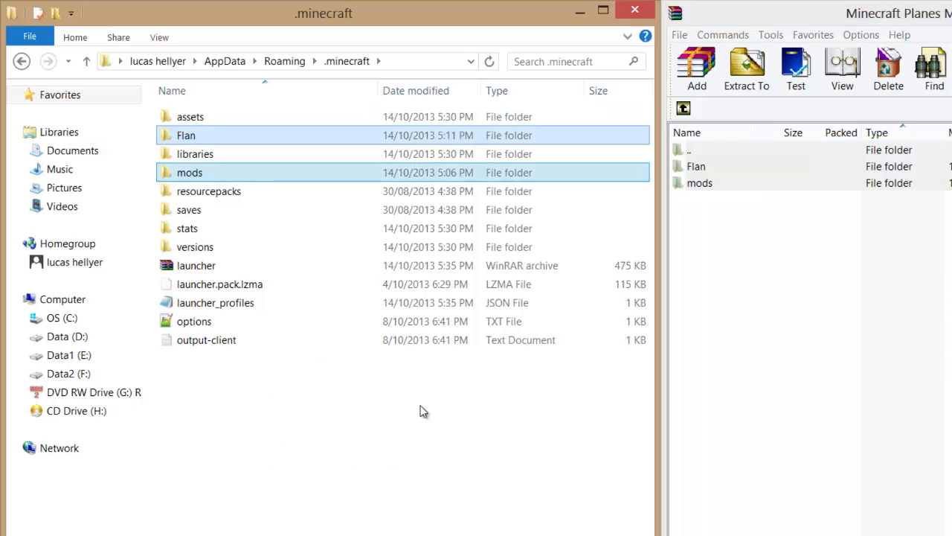
pyautogui.click(671, 210)
pyautogui.moveTo(809, 13); pyautogui.dragTo(462, 134)
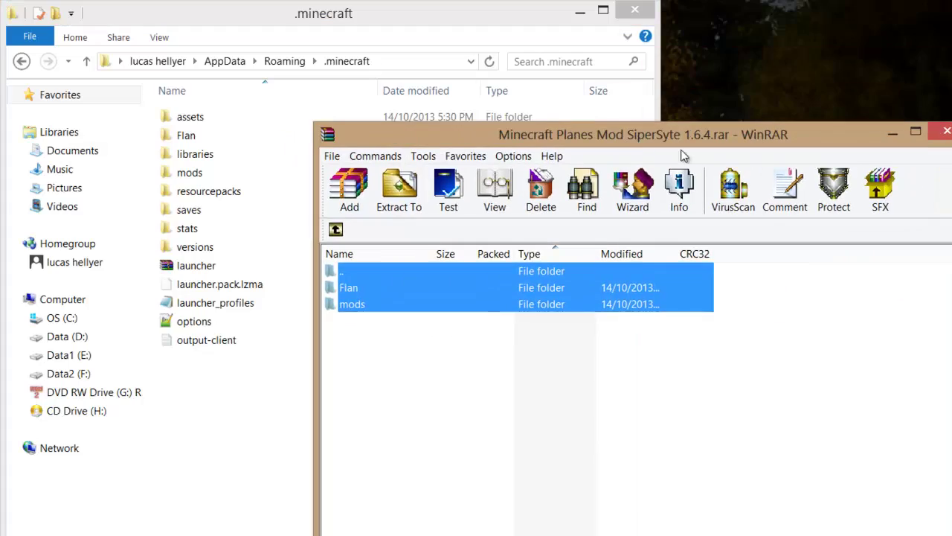
pyautogui.moveTo(681, 138); pyautogui.dragTo(951, 133)
pyautogui.click(561, 427)
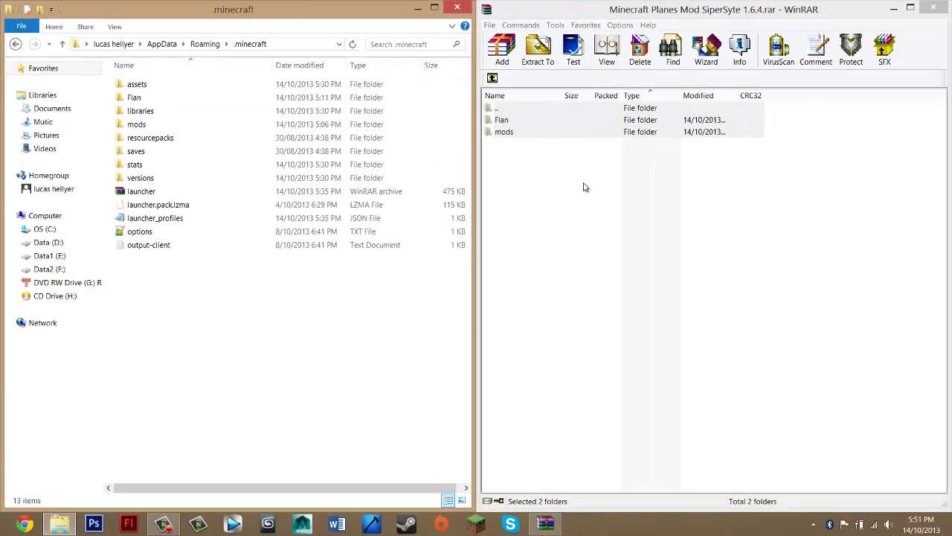
pyautogui.moveTo(599, 166); pyautogui.dragTo(581, 147)
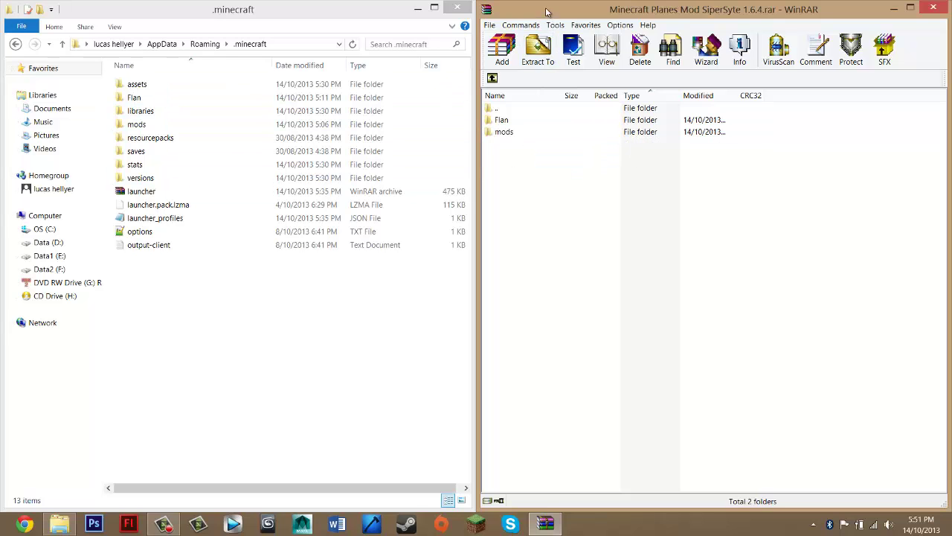
# - Close the WinRAR archive window and the .minecraft folder window
pyautogui.moveTo(546, 8); pyautogui.dragTo(517, 101)
pyautogui.click(599, 97)
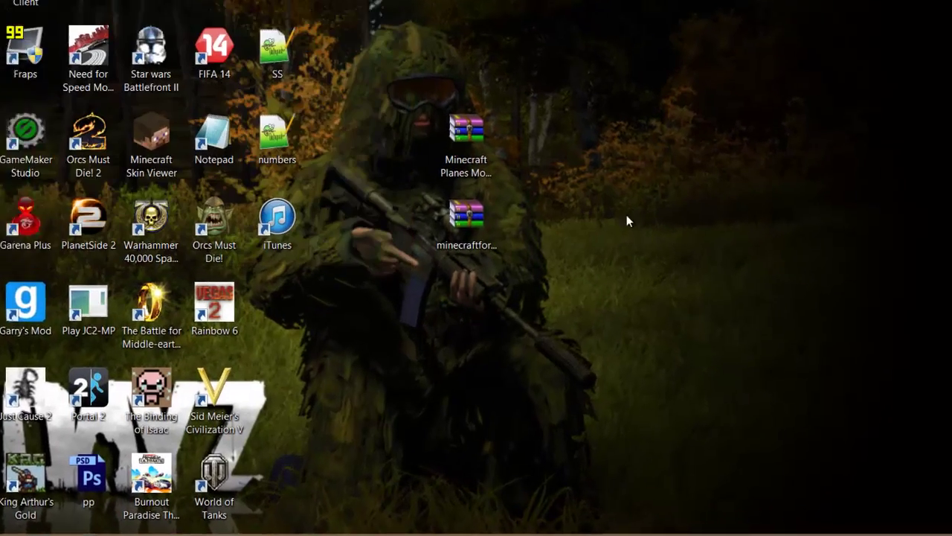
pyautogui.click(587, 275)
# - Set the Forge installer's .jar file type to open with Java(TM) Platform SE binary in its properties
pyautogui.click(433, 205)
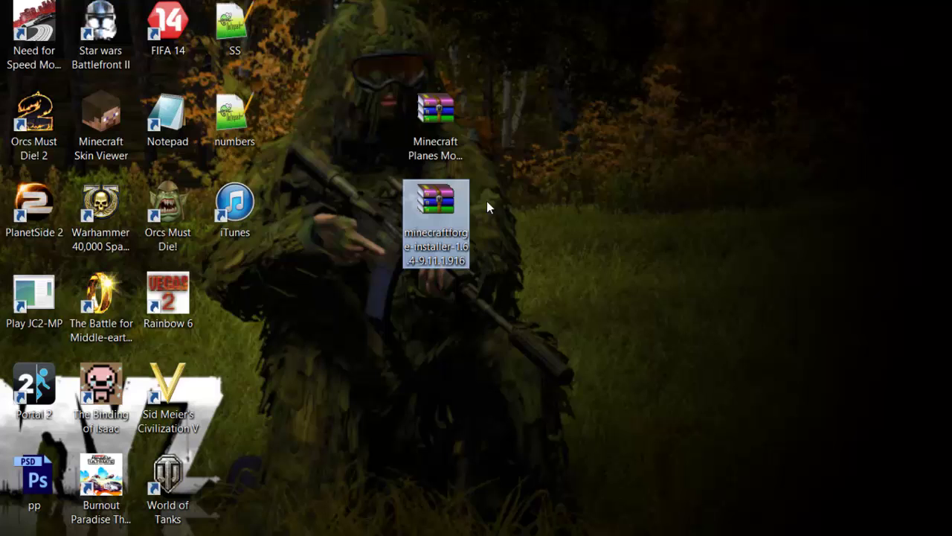
pyautogui.rightClick(430, 206)
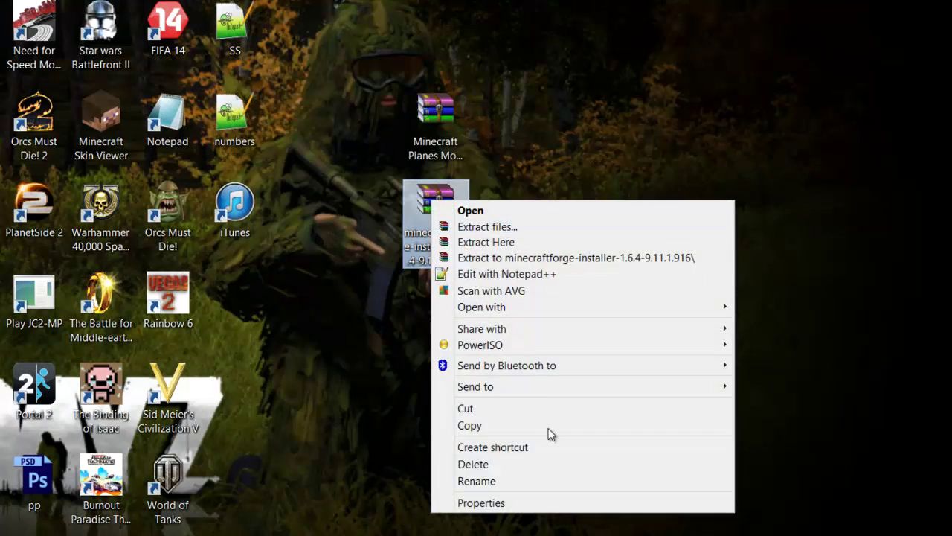
pyautogui.click(506, 502)
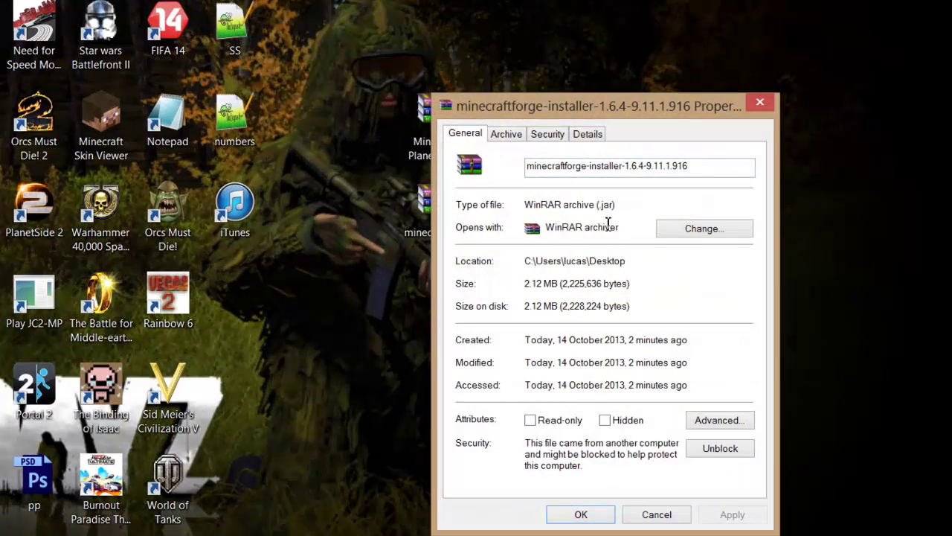
pyautogui.click(691, 232)
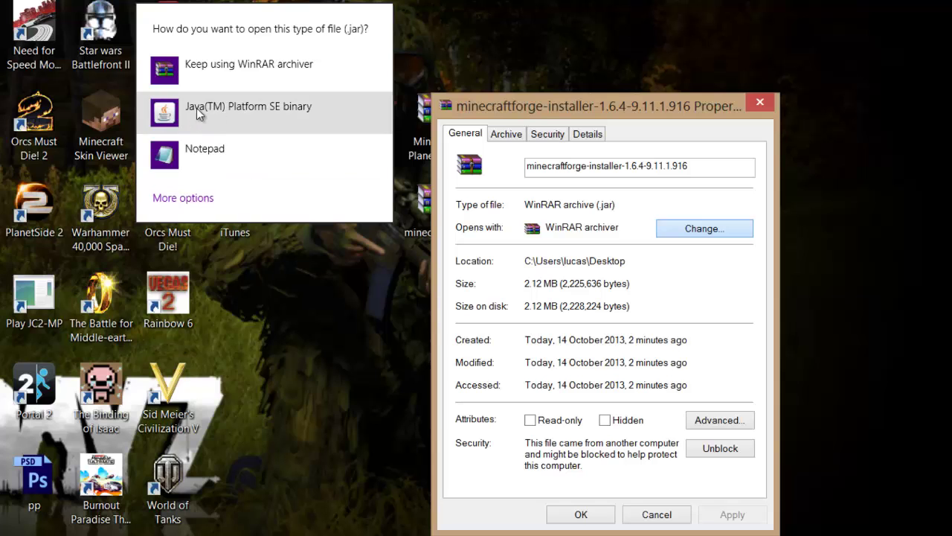
pyautogui.click(186, 197)
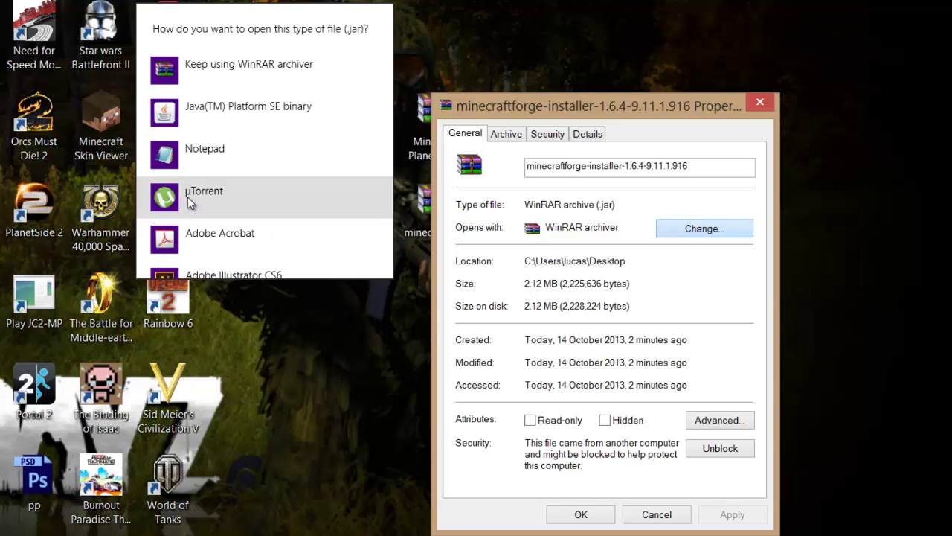
pyautogui.scroll(-2, 221, 197)
pyautogui.scroll(3, 220, 197)
pyautogui.click(242, 119)
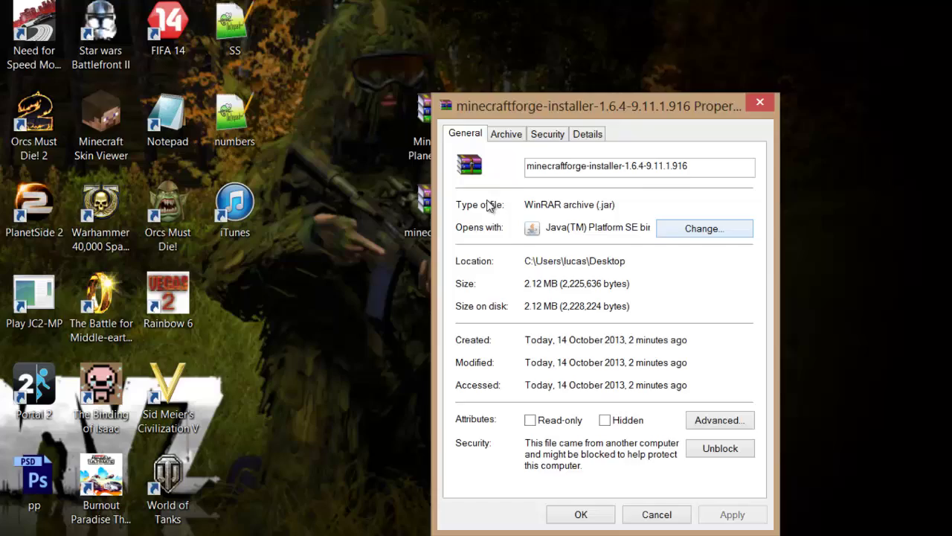
pyautogui.click(641, 359)
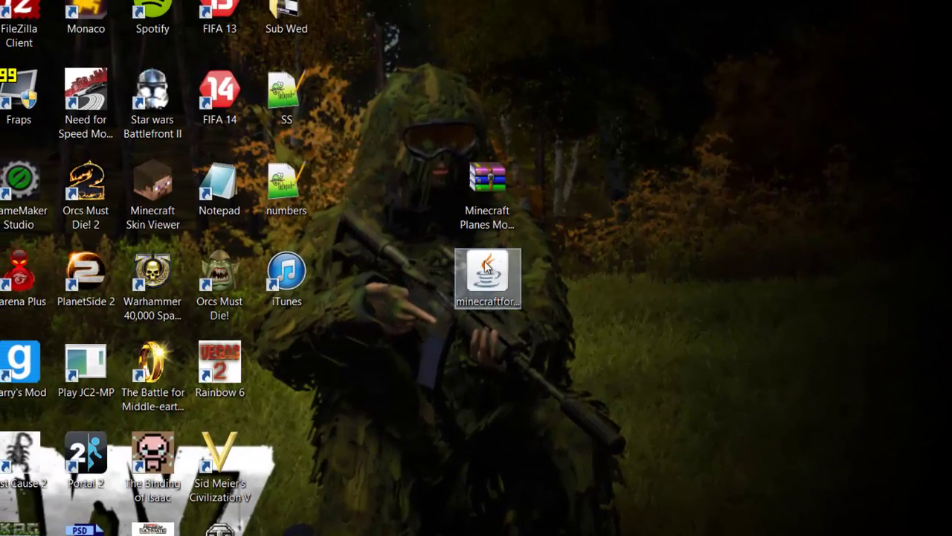
# - Run the Forge 9.11.1.916 installer and start the Install client option into the Roaming .minecraft folder
pyautogui.doubleClick(480, 269)
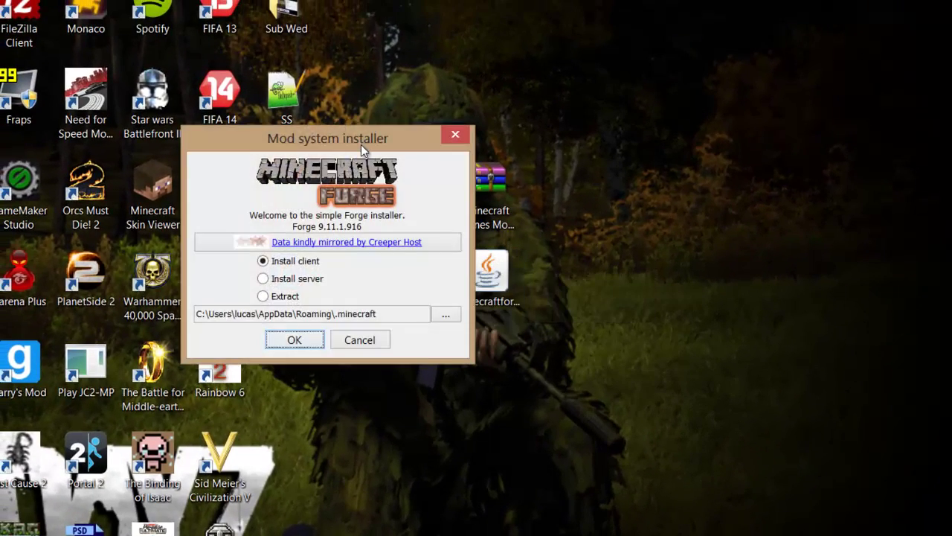
pyautogui.moveTo(360, 145); pyautogui.dragTo(272, 99)
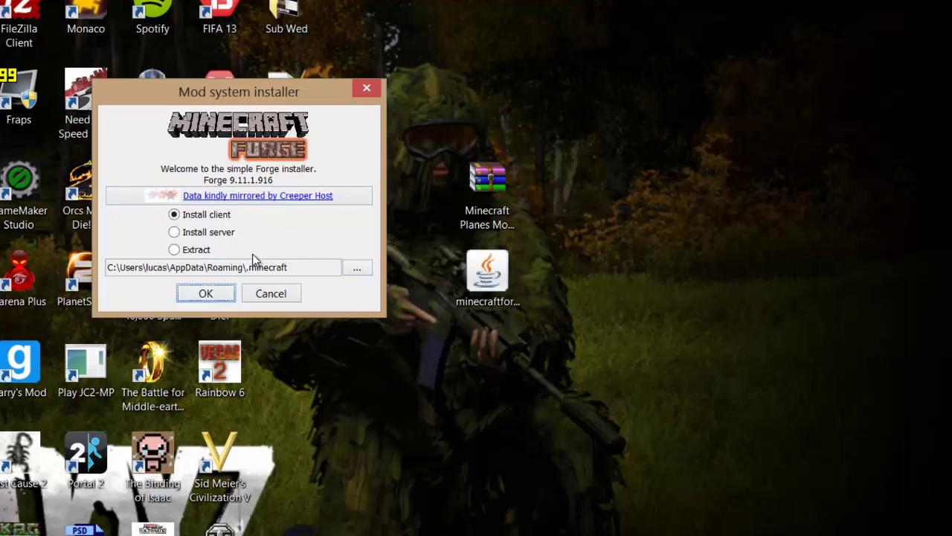
pyautogui.click(214, 295)
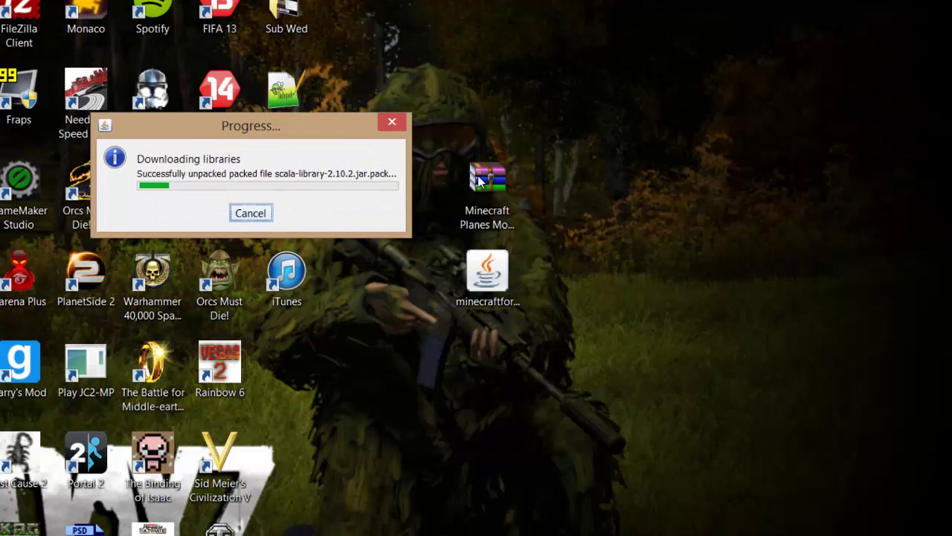
pyautogui.moveTo(602, 107); pyautogui.dragTo(384, 249)
pyautogui.click(568, 192)
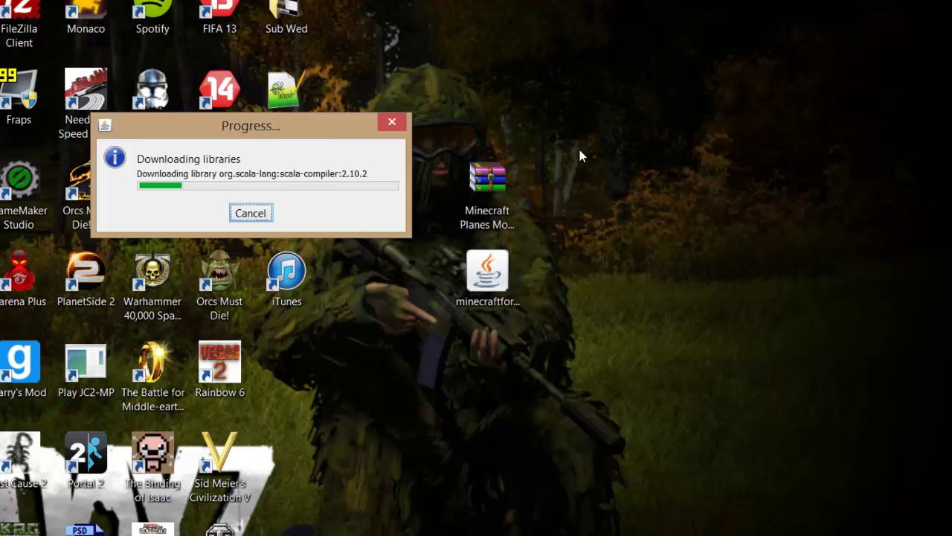
pyautogui.moveTo(578, 144); pyautogui.dragTo(437, 221)
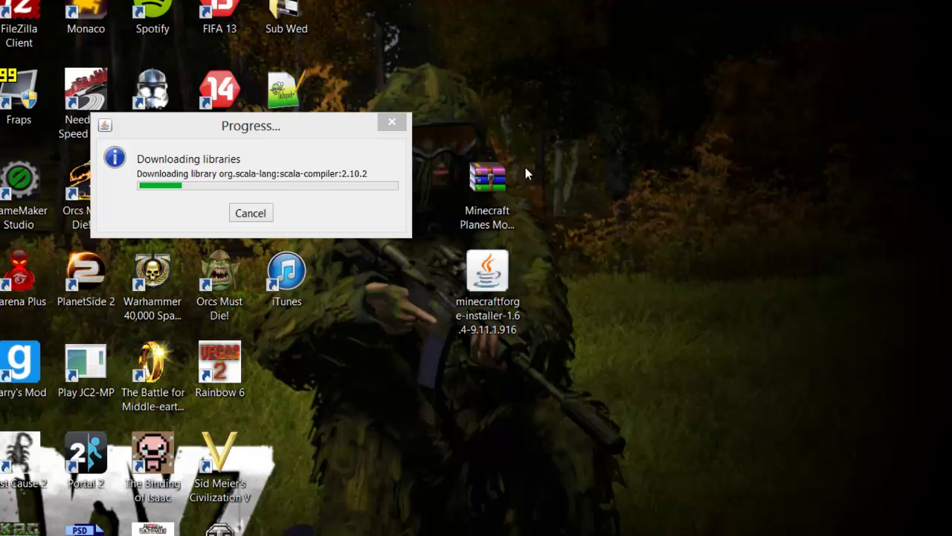
pyautogui.moveTo(546, 106); pyautogui.dragTo(381, 239)
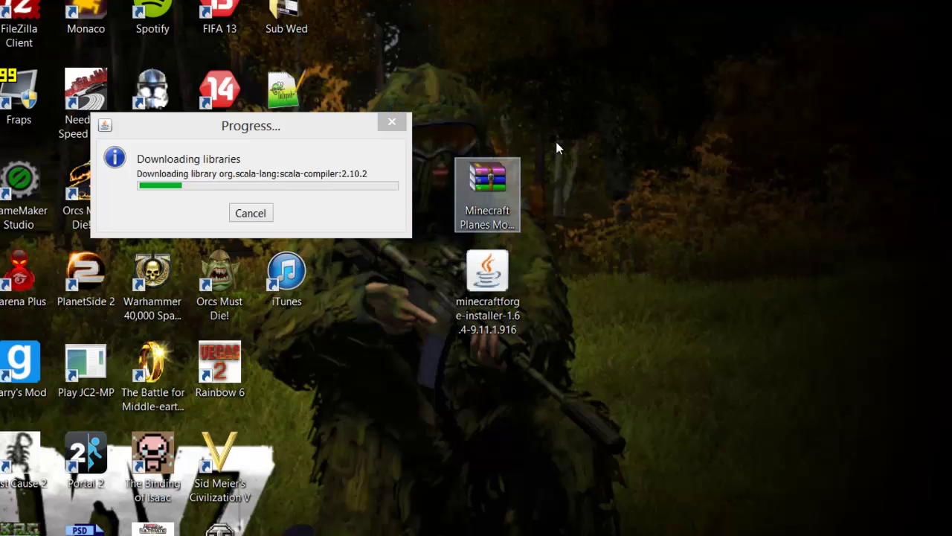
pyautogui.click(568, 207)
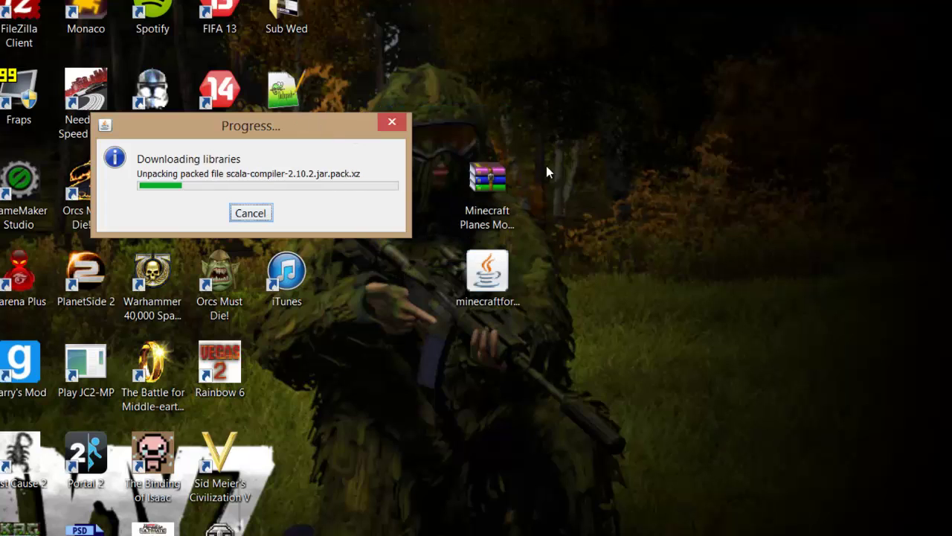
pyautogui.moveTo(546, 165); pyautogui.dragTo(439, 241)
pyautogui.moveTo(623, 101); pyautogui.dragTo(392, 247)
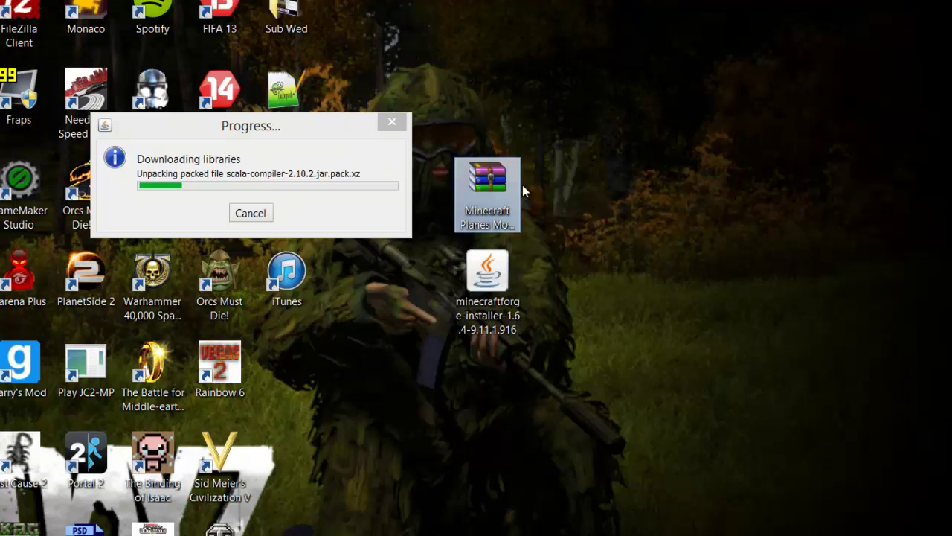
# - Close the Forge installer's completion message and open the Minecraft Launcher
pyautogui.click(523, 186)
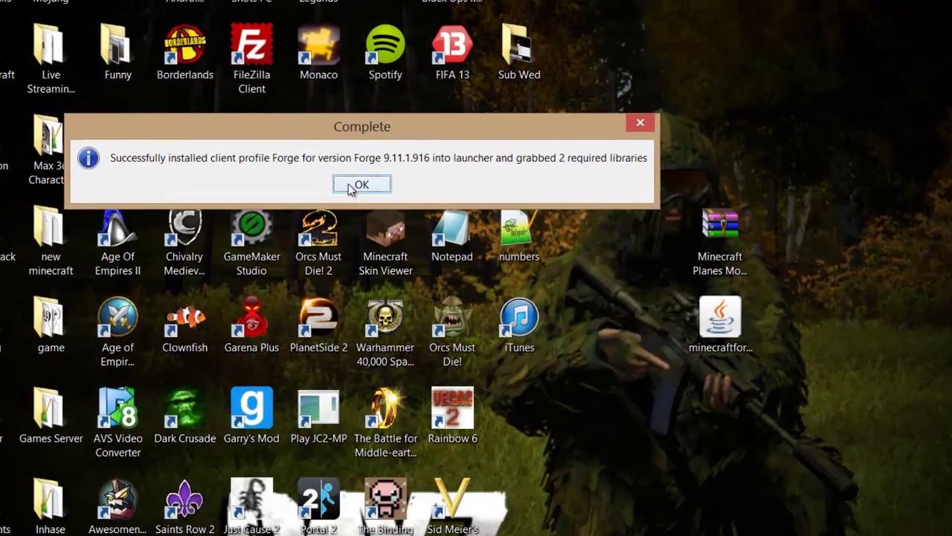
pyautogui.click(350, 186)
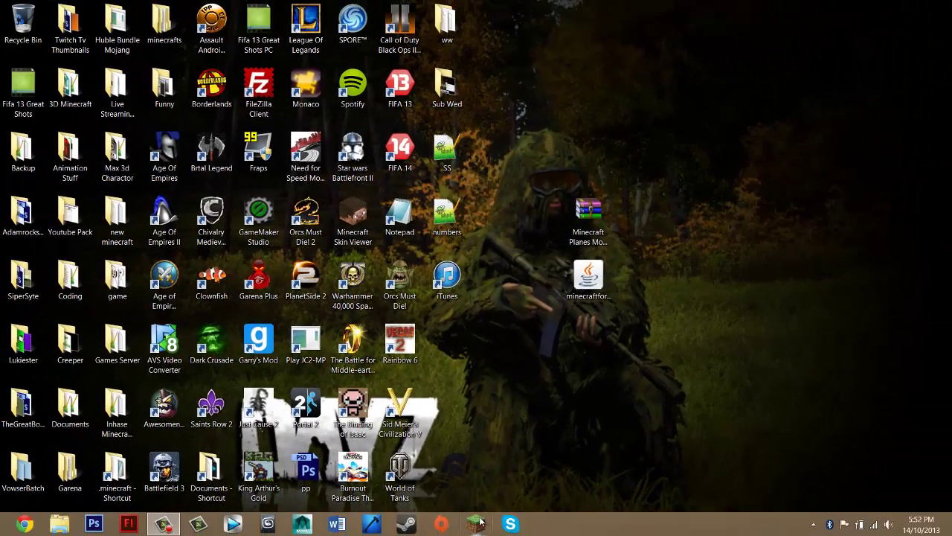
pyautogui.click(473, 526)
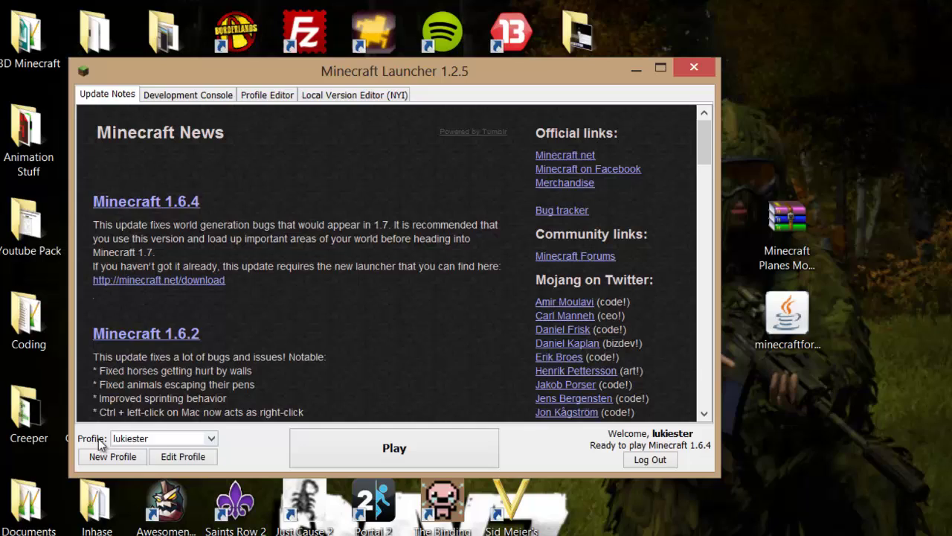
# - Switch the launcher to the Forge profile and continue with the existing logged-in user
pyautogui.click(209, 438)
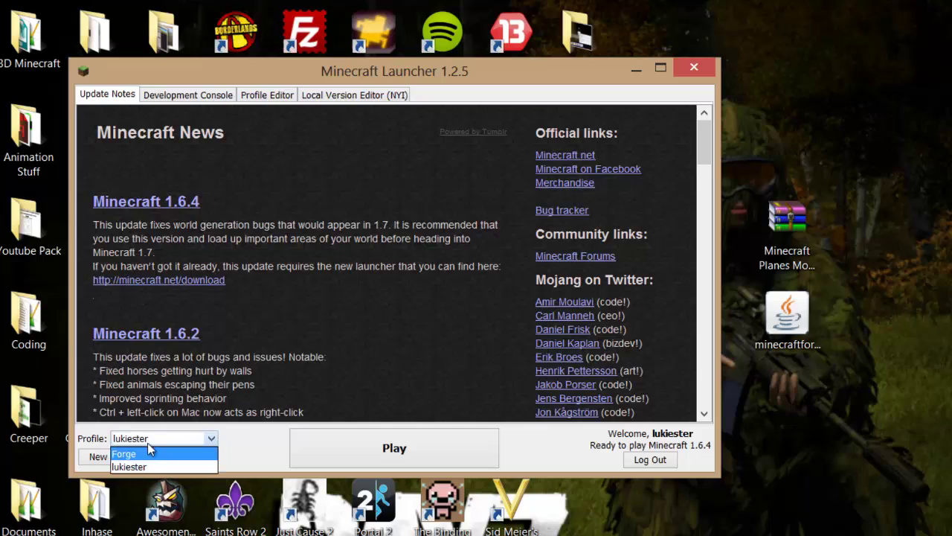
pyautogui.click(139, 468)
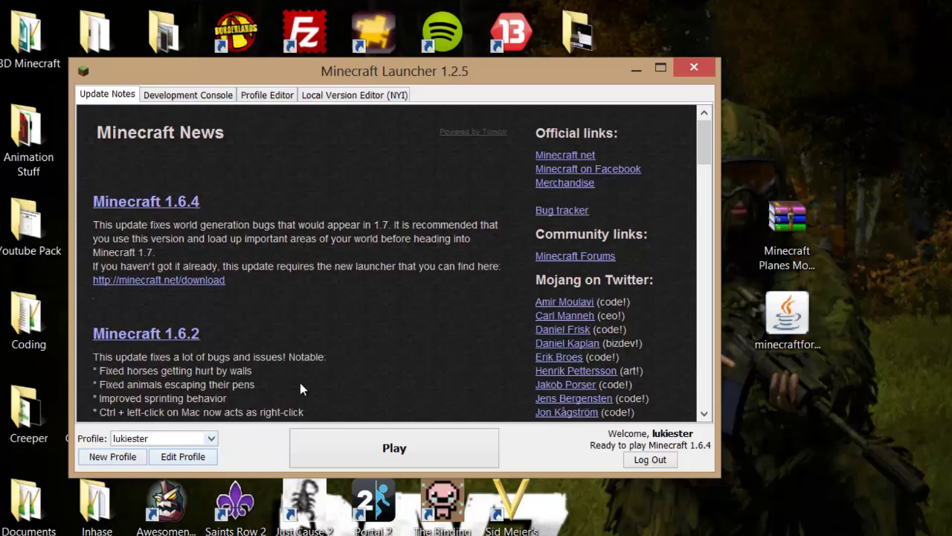
pyautogui.click(167, 440)
pyautogui.click(206, 466)
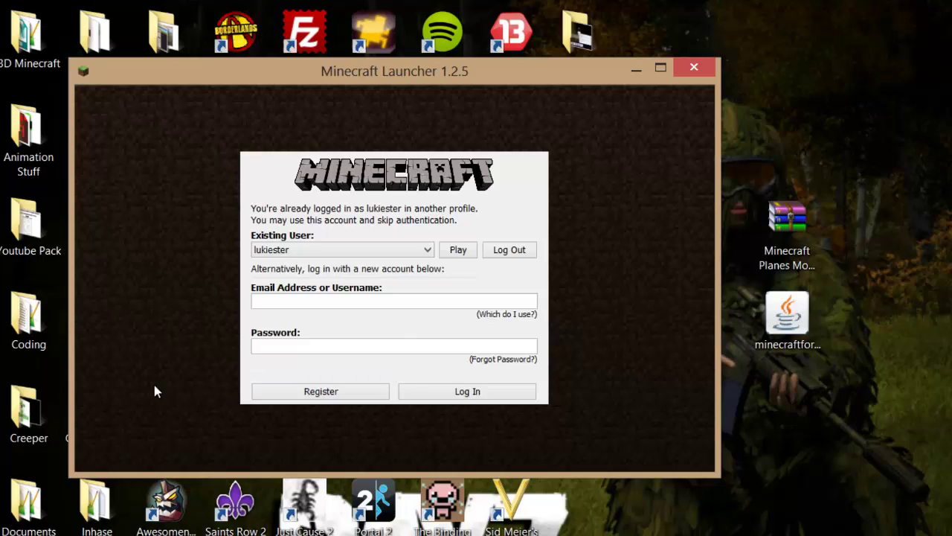
pyautogui.click(455, 250)
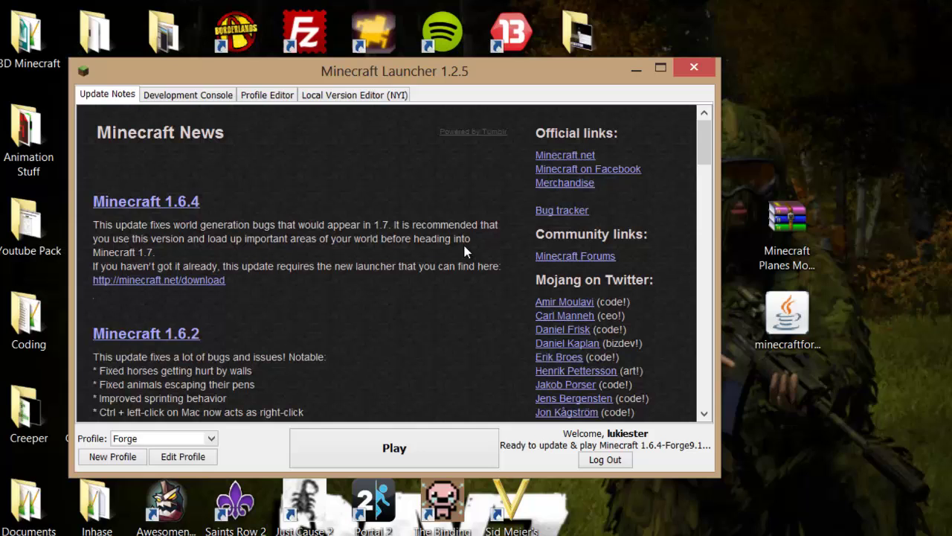
# - Rename the Forge profile to planes and save it
pyautogui.click(183, 456)
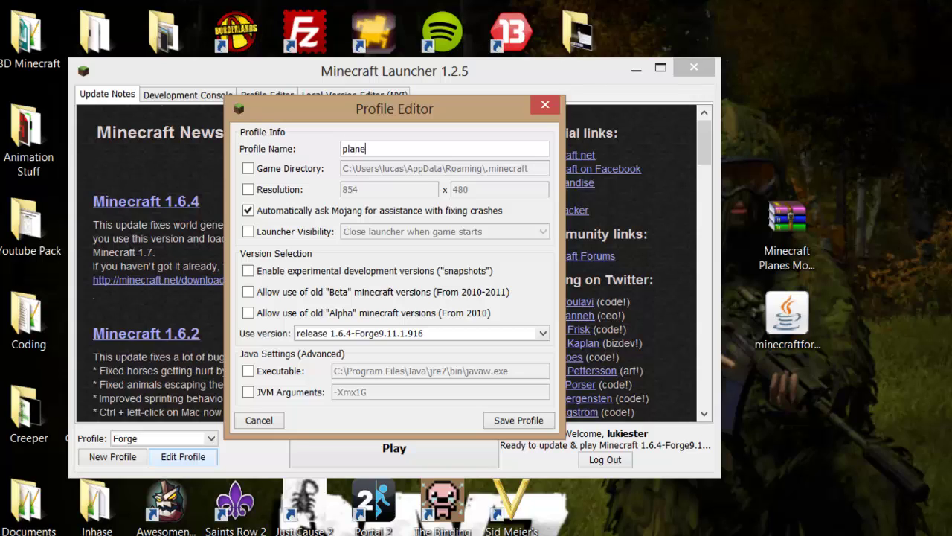
pyautogui.moveTo(385, 151); pyautogui.dragTo(308, 154)
pyautogui.click(401, 153)
pyautogui.click(513, 421)
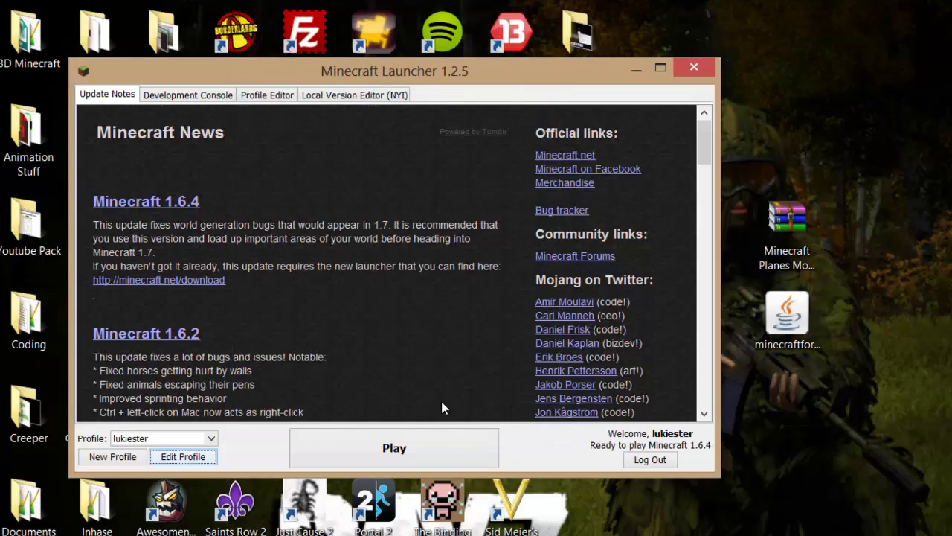
# - Select the planes profile and launch Minecraft with it
pyautogui.click(201, 440)
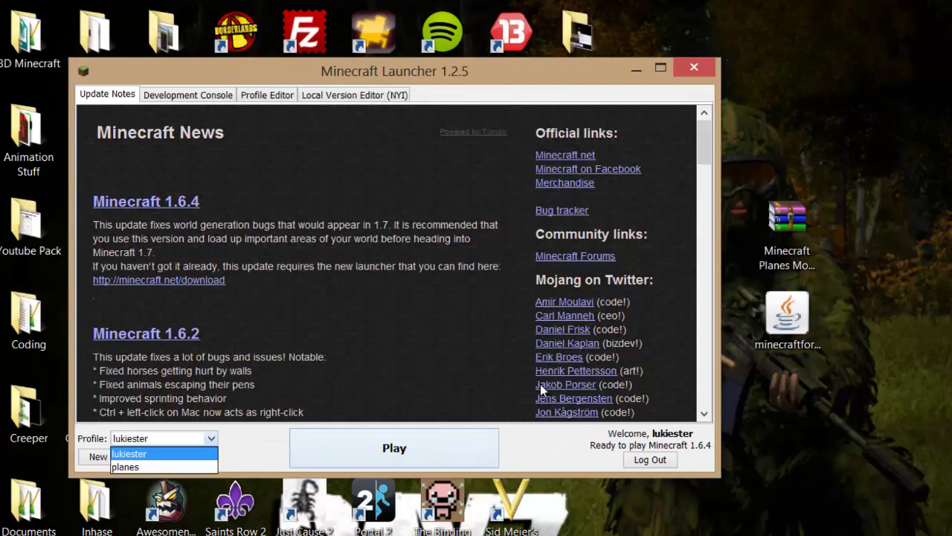
pyautogui.click(128, 466)
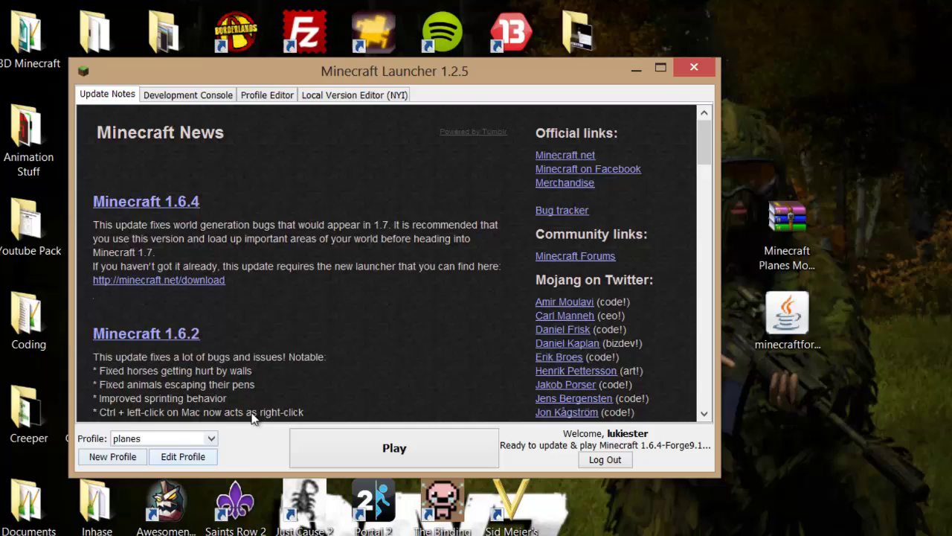
pyautogui.click(421, 447)
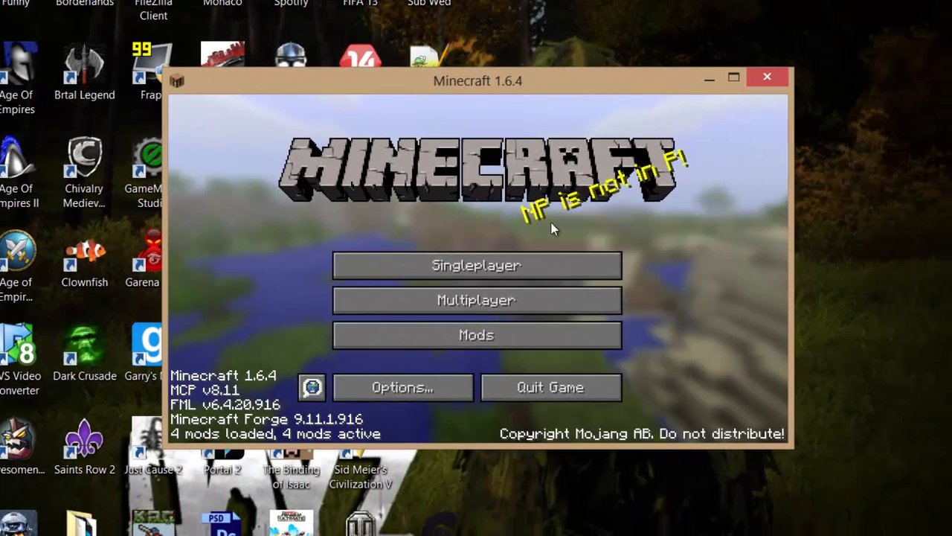
# - Check the game's mod list for the installed mods and return to the title screen
pyautogui.click(493, 363)
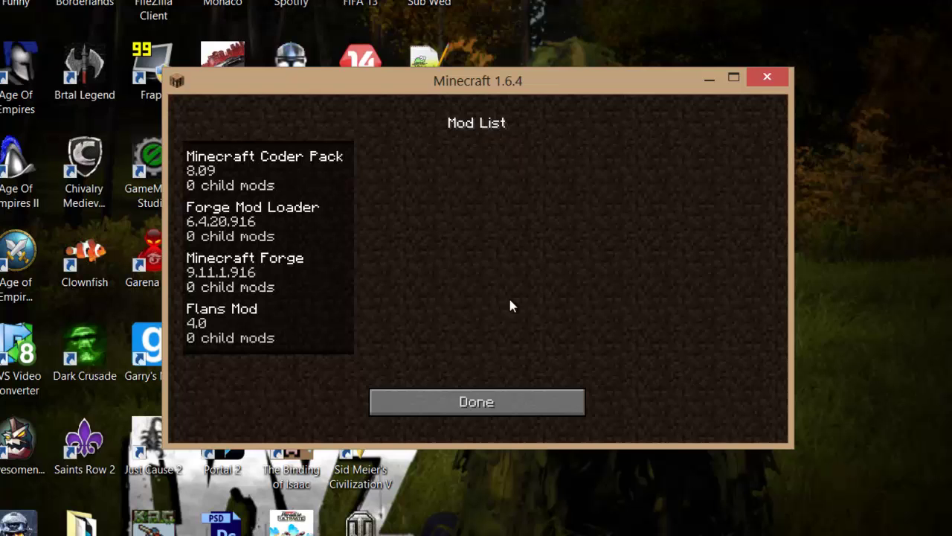
pyautogui.click(448, 395)
pyautogui.click(453, 334)
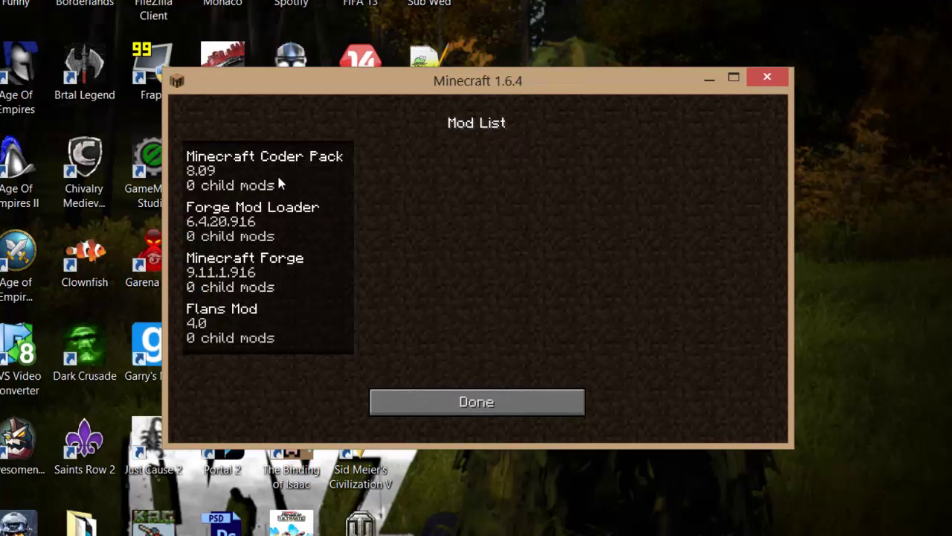
pyautogui.click(384, 395)
# - Create a new singleplayer world in Creative mode
pyautogui.click(496, 272)
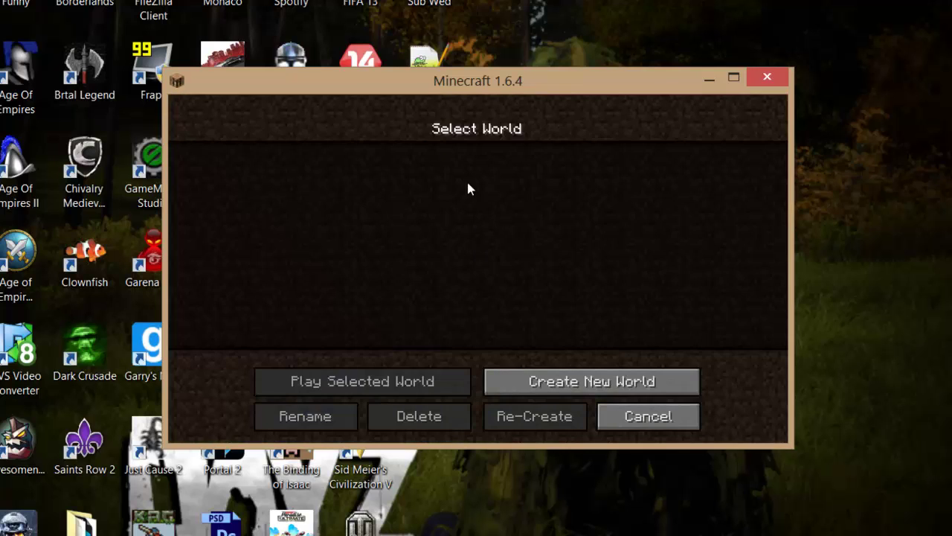
pyautogui.click(556, 375)
pyautogui.click(510, 282)
pyautogui.click(510, 281)
pyautogui.click(359, 414)
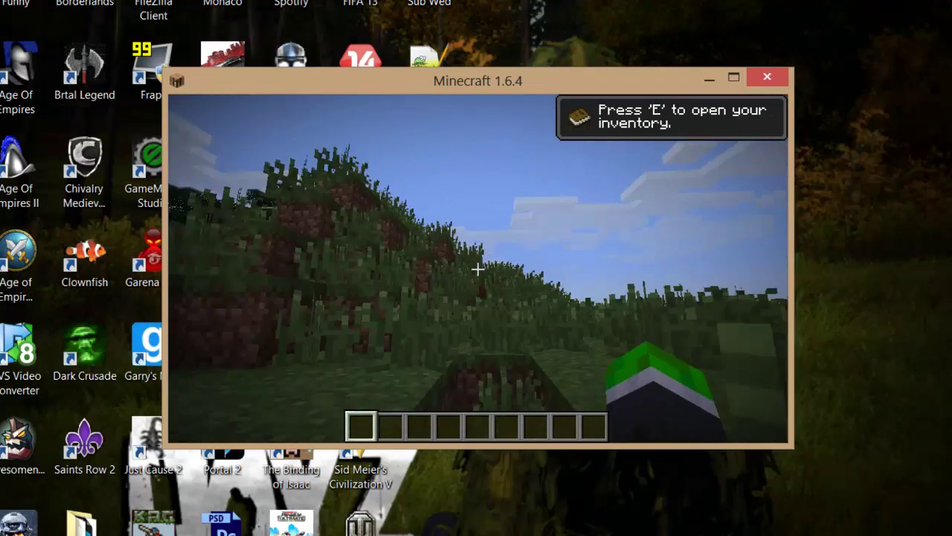
# - Examine the Flan's Mod Guns and Flan's Mod Vehicles items in the creative inventory, then close it
pyautogui.press('e')
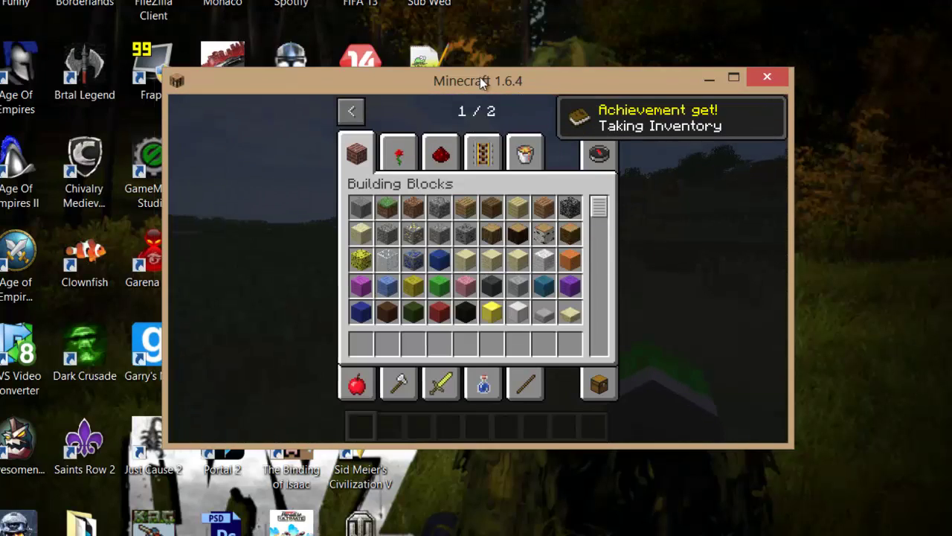
pyautogui.moveTo(479, 78); pyautogui.dragTo(321, 78)
pyautogui.click(444, 112)
pyautogui.click(197, 152)
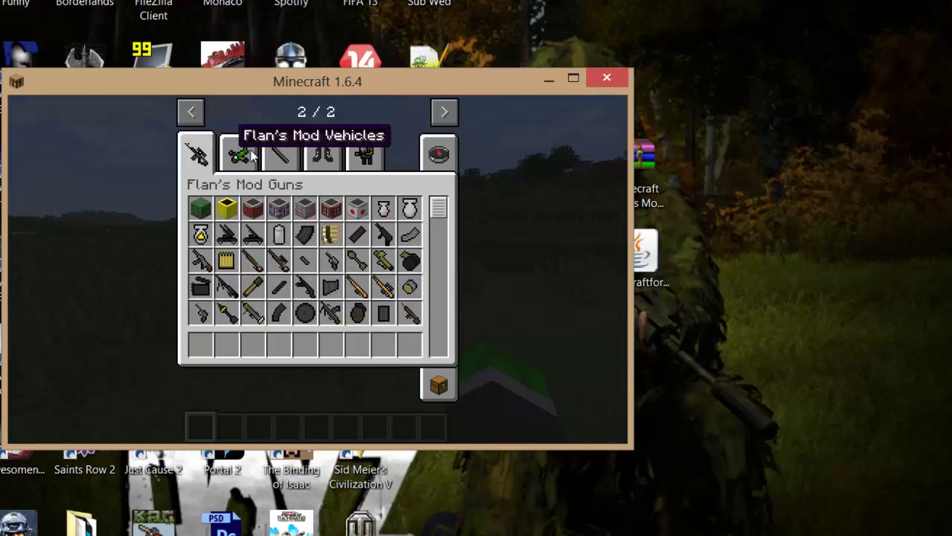
pyautogui.scroll(-2, 276, 260)
pyautogui.scroll(2, 276, 268)
pyautogui.click(238, 154)
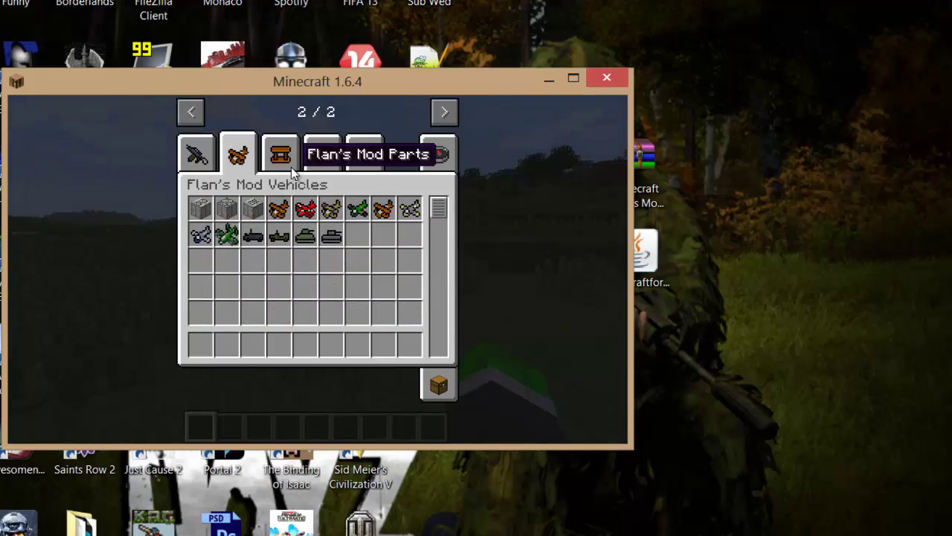
pyautogui.press('e')
pyautogui.press('w')
pyautogui.scroll(6, 317, 269)
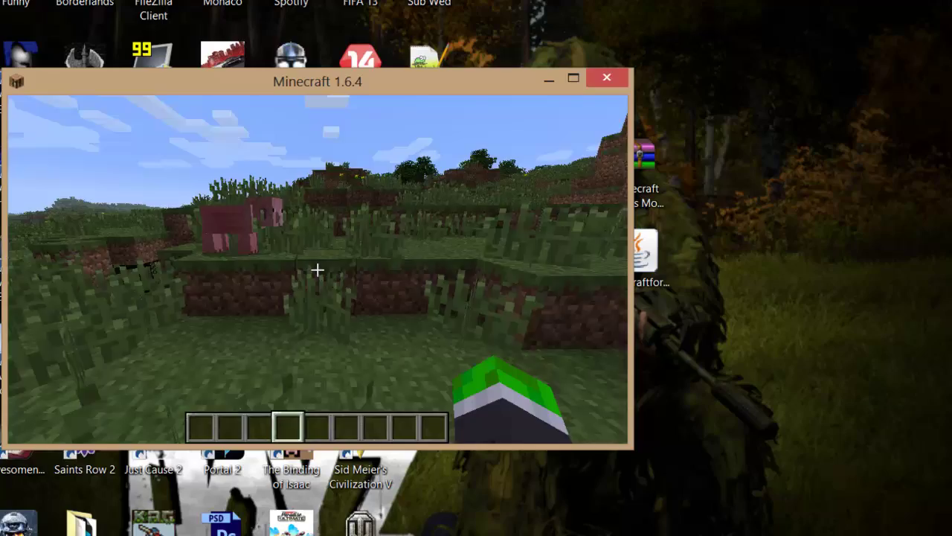
pyautogui.press('w')
pyautogui.press('space')
pyautogui.scroll(18, 317, 270)
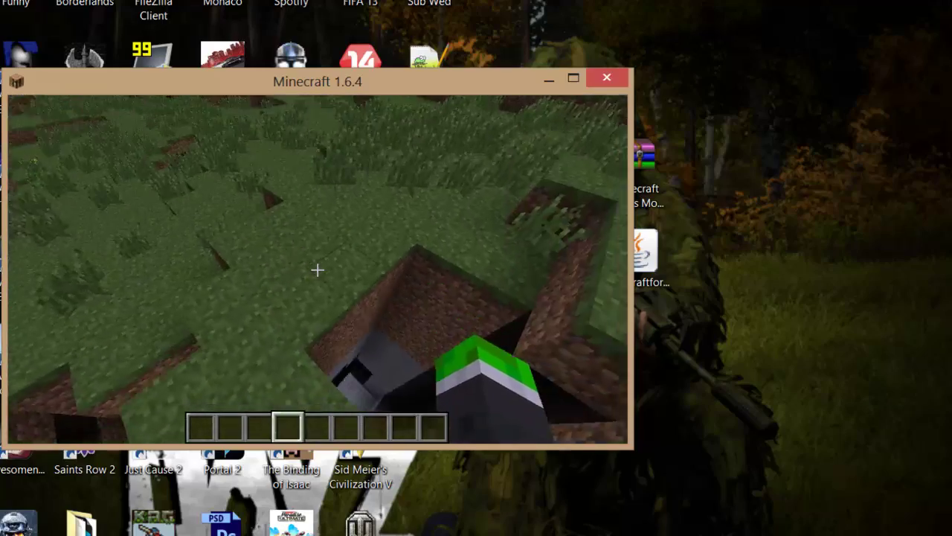
pyautogui.press('w')
pyautogui.scroll(18, 317, 269)
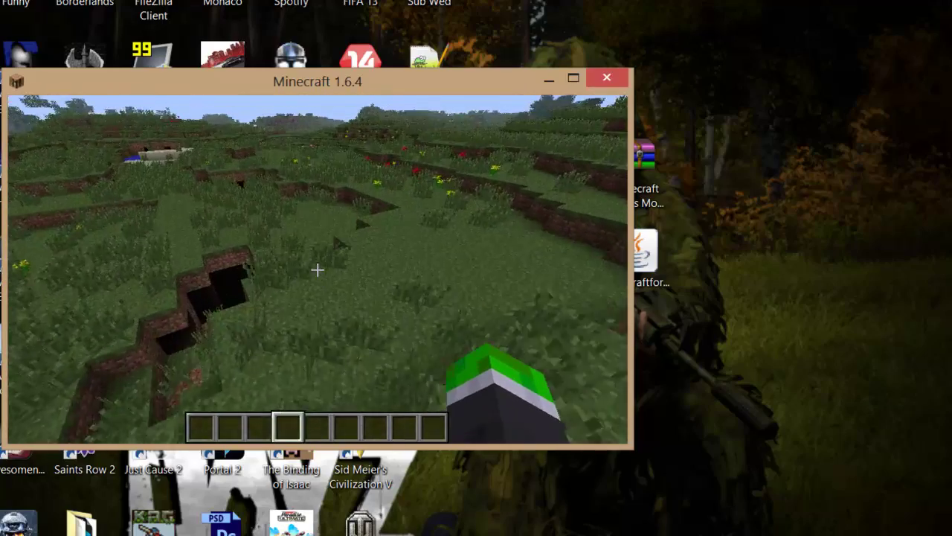
pyautogui.press('w')
pyautogui.scroll(-3, 317, 269)
pyautogui.scroll(4, 317, 269)
pyautogui.scroll(-1, 317, 269)
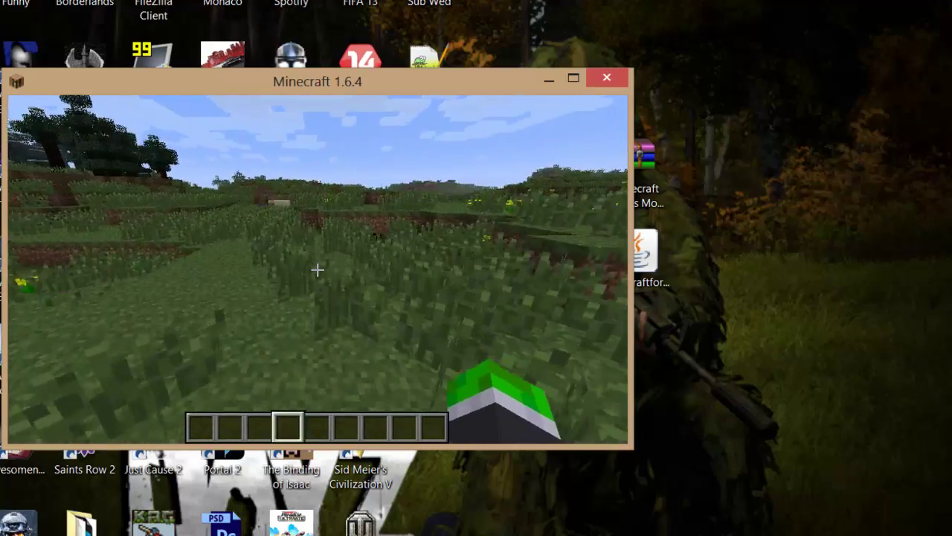
pyautogui.press('w')
pyautogui.scroll(1, 317, 269)
pyautogui.scroll(-5, 317, 269)
pyautogui.scroll(5, 317, 269)
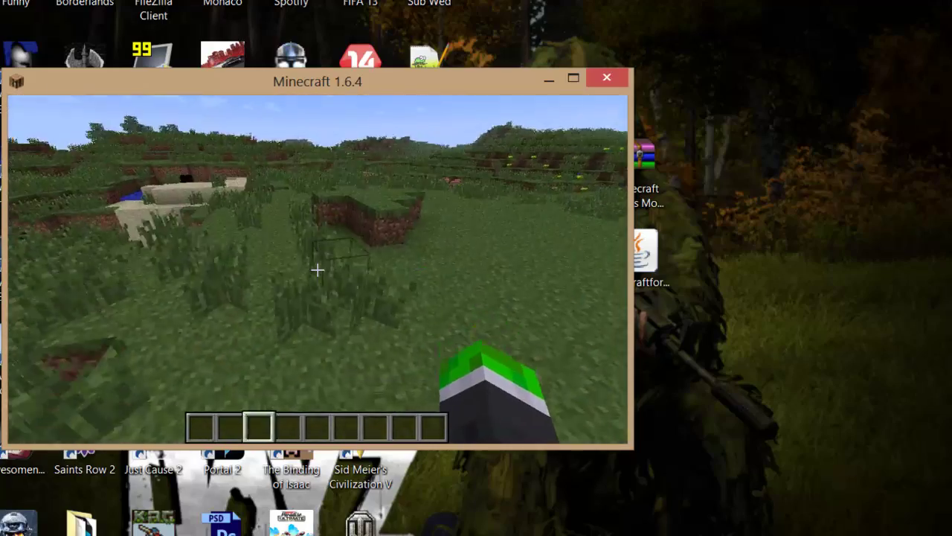
pyautogui.scroll(-4, 317, 269)
pyautogui.scroll(4, 316, 269)
pyautogui.scroll(-5, 317, 270)
pyautogui.scroll(3, 317, 270)
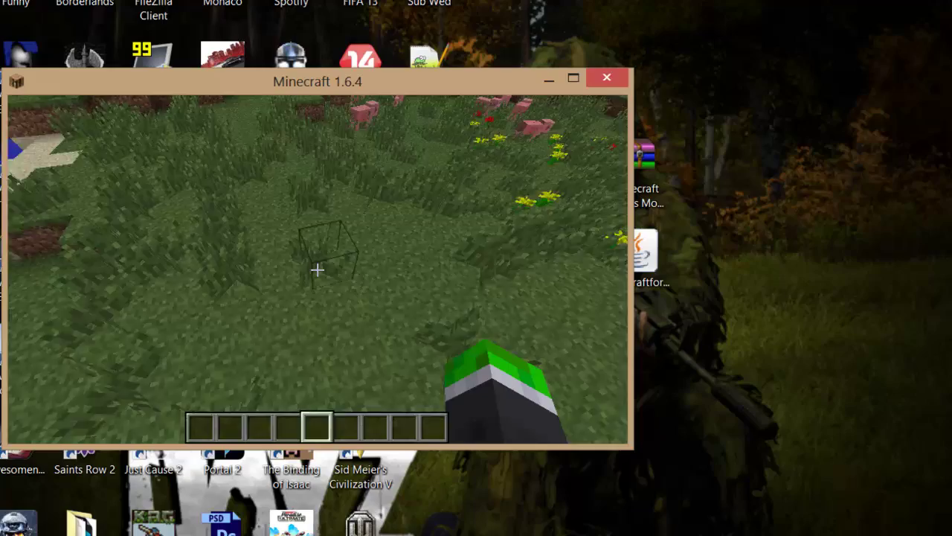
pyautogui.scroll(3, 316, 269)
pyautogui.scroll(-4, 316, 269)
pyautogui.scroll(5, 317, 269)
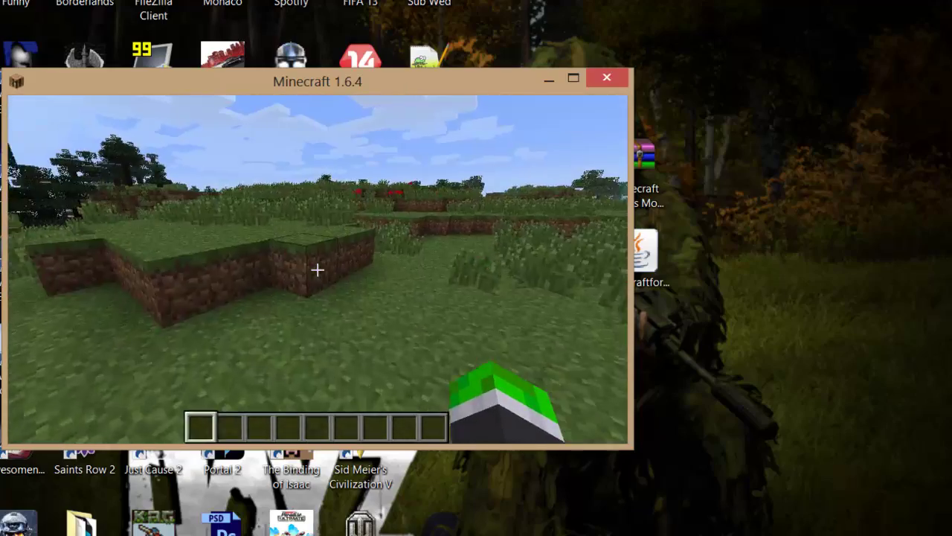
pyautogui.scroll(-2, 317, 269)
pyautogui.scroll(2, 317, 269)
pyautogui.scroll(2, 317, 269)
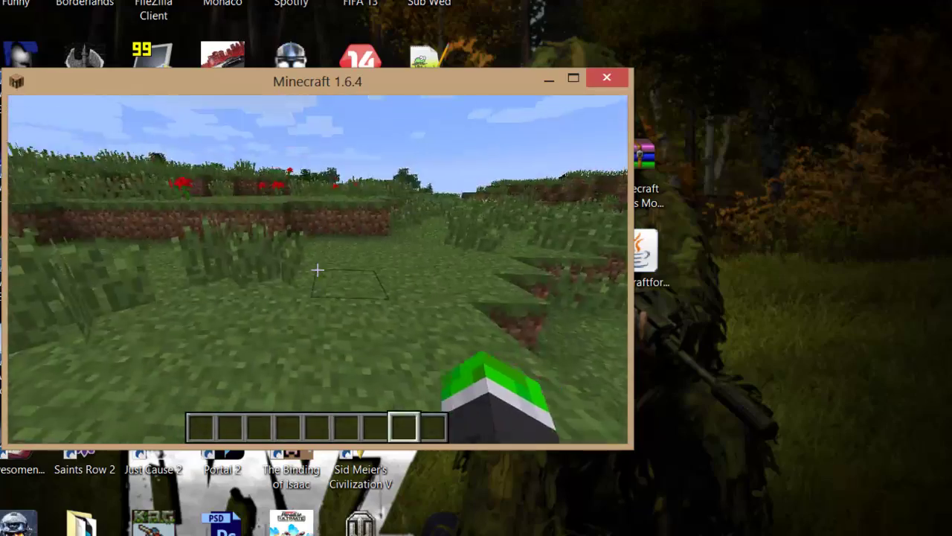